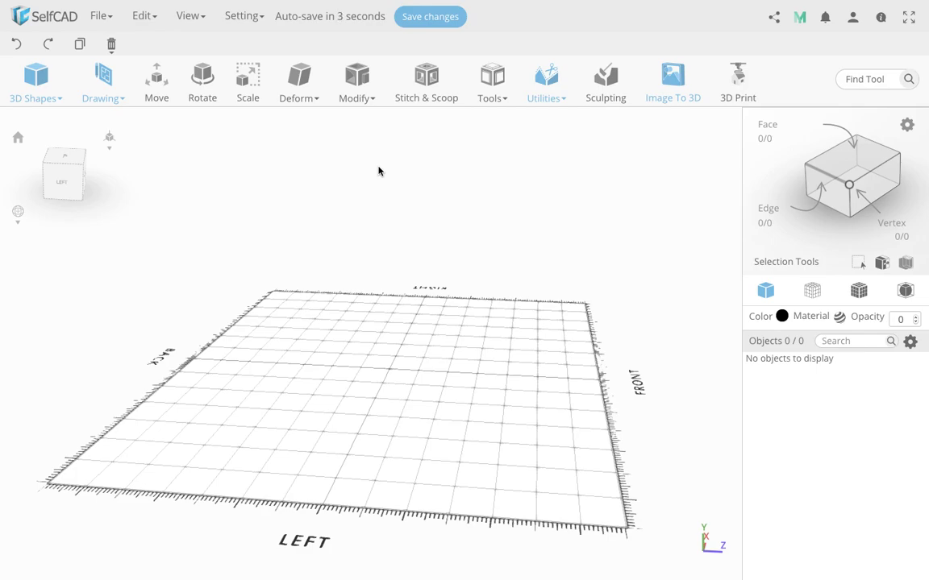
Step: Start a sketch on the ground plane in top view and review its precision and snapping options
click(64, 155)
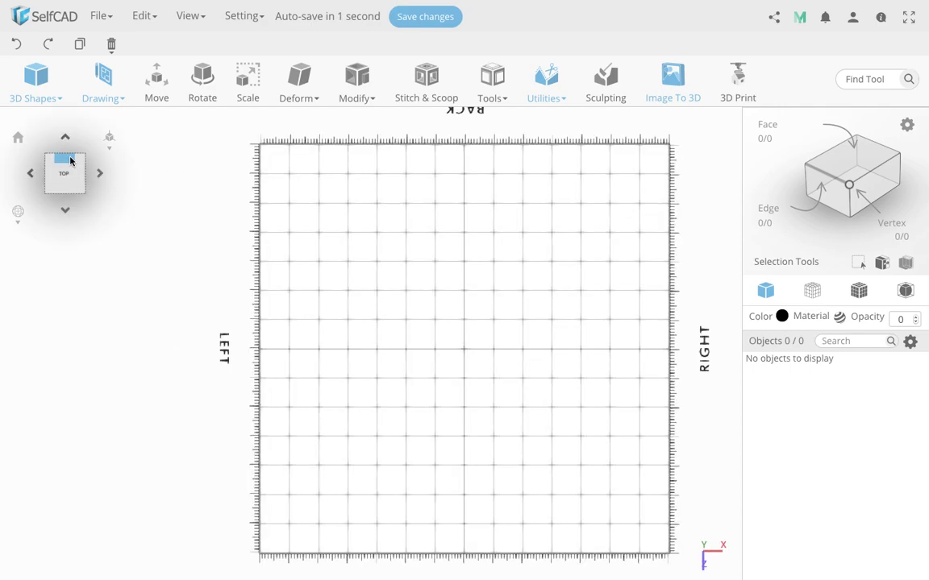
mouse_move(118, 96)
click(118, 151)
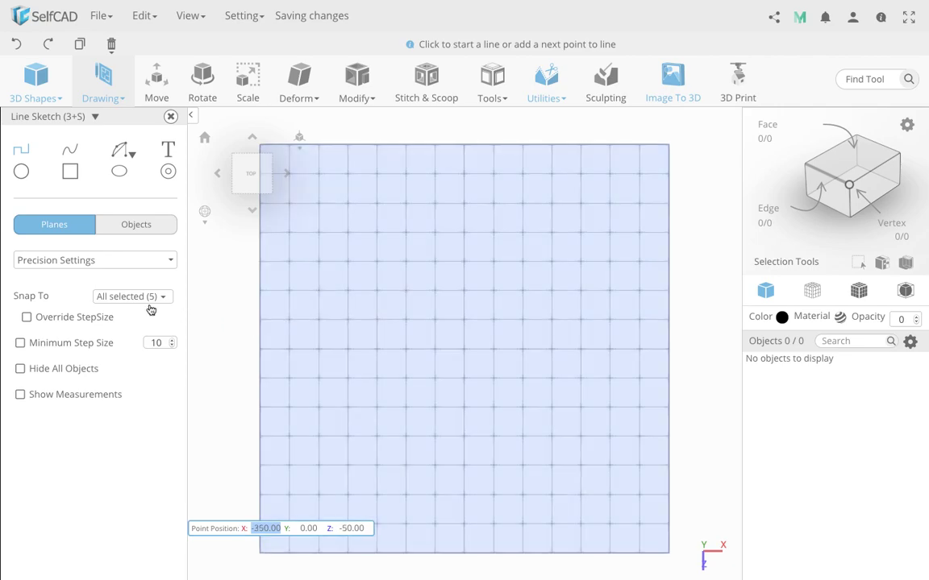
click(87, 260)
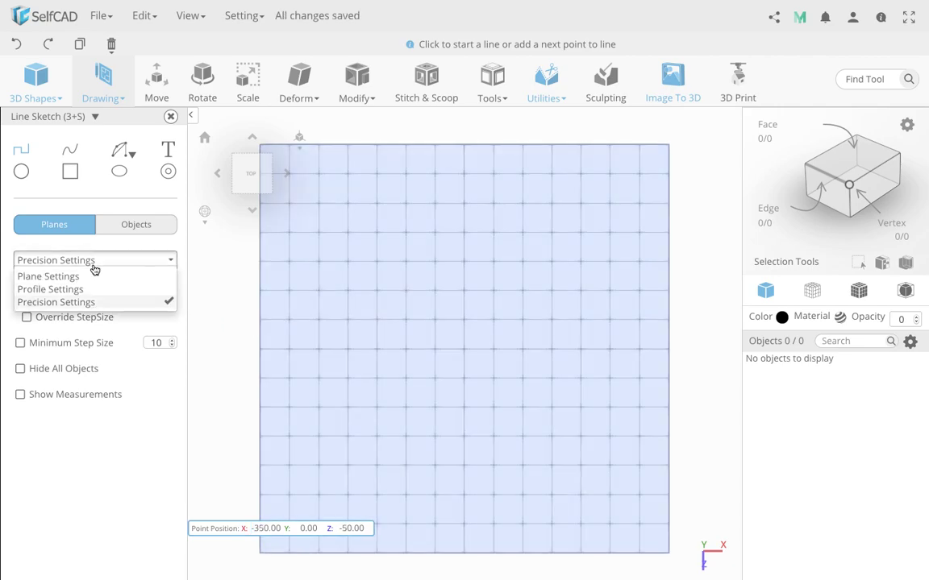
click(91, 263)
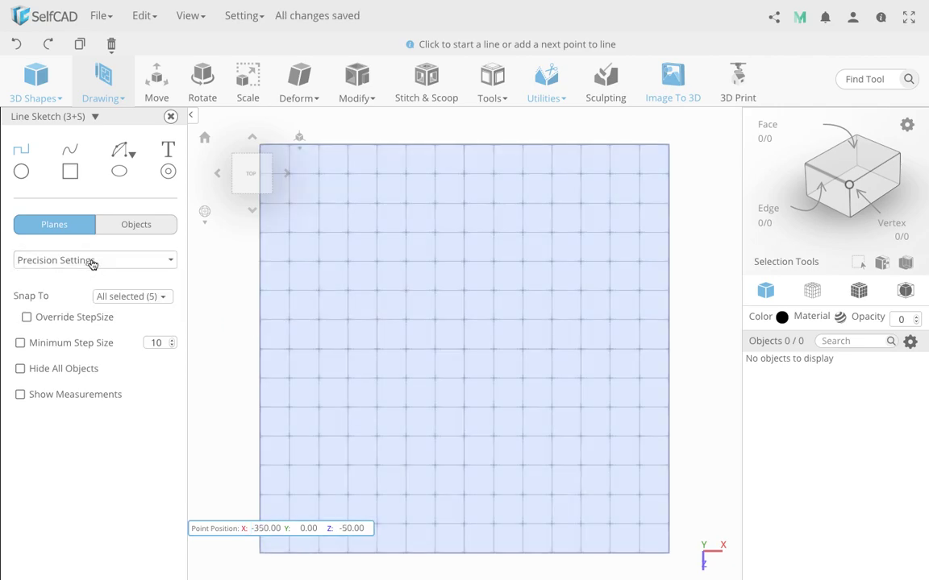
click(133, 296)
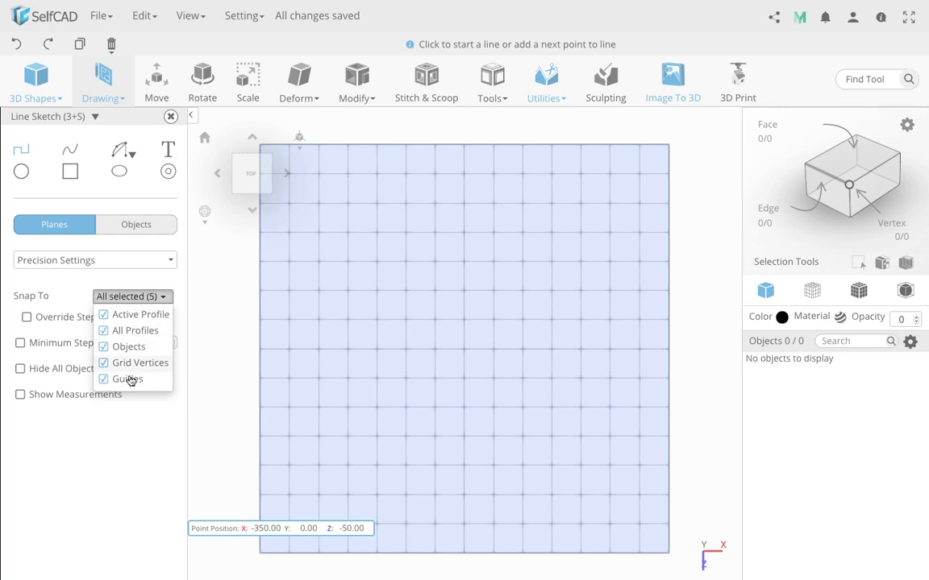
click(156, 284)
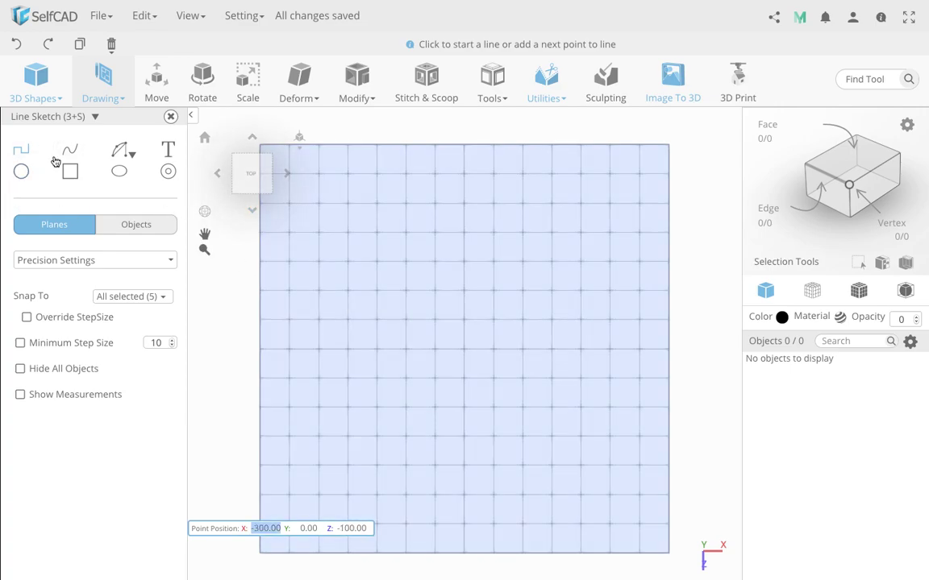
Step: Sketch a 200 by 200 mm square centred on the grid origin
click(70, 171)
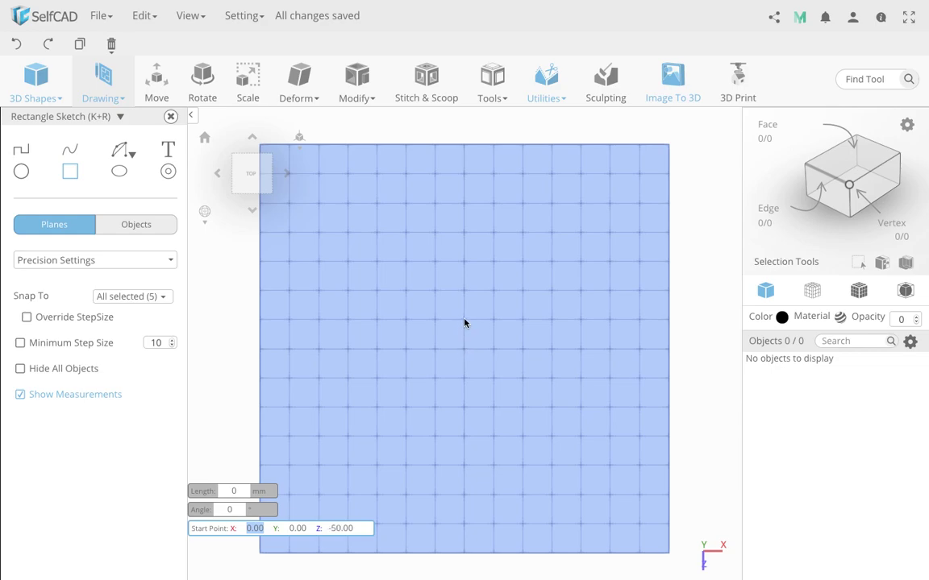
click(406, 292)
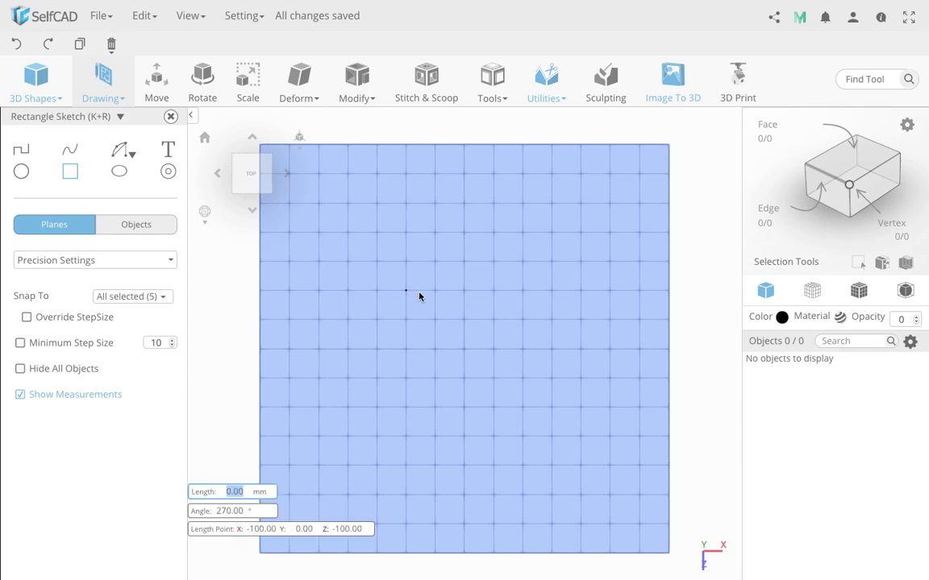
click(521, 293)
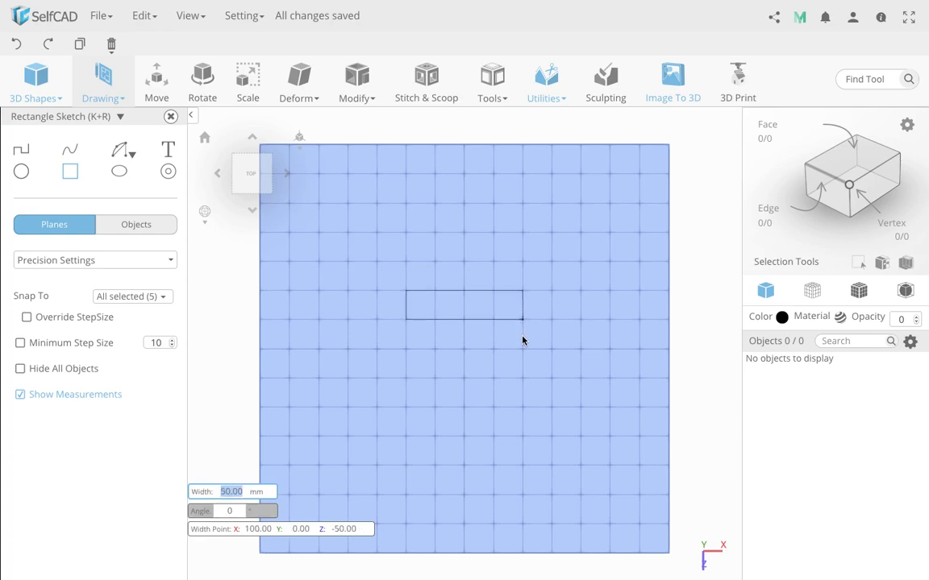
click(520, 399)
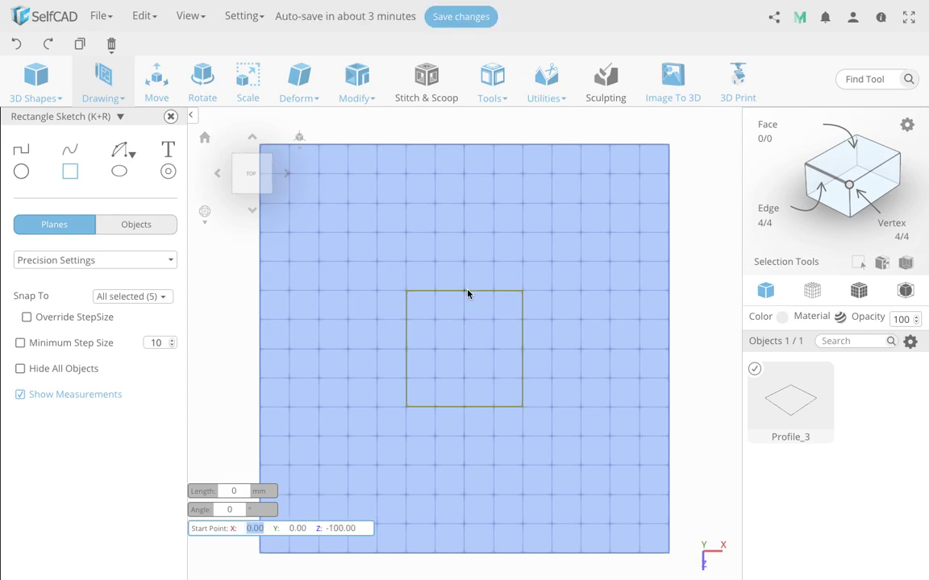
Step: Sketch a 100 by 100 mm square centred on the back edge of the large square and finish the sketch
click(436, 234)
click(493, 233)
click(489, 286)
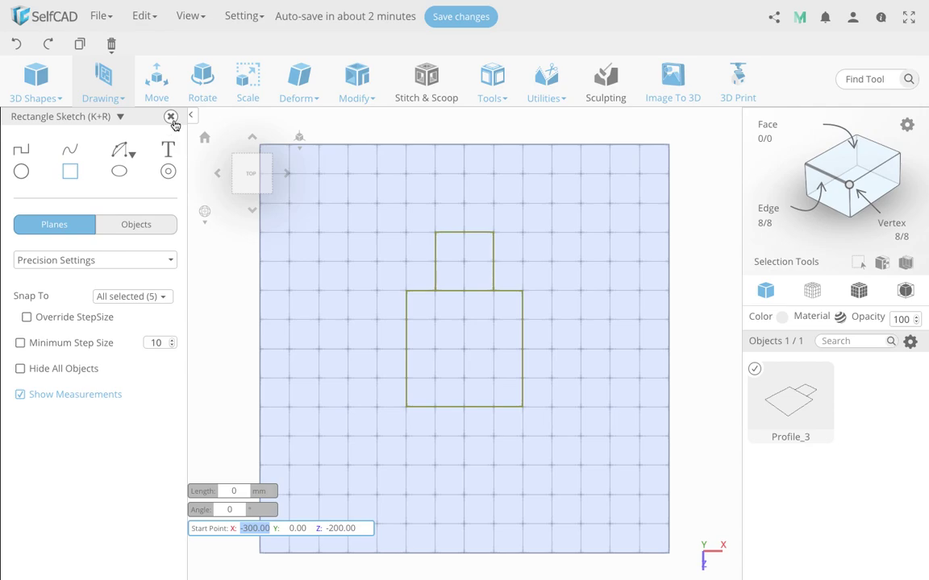
click(170, 116)
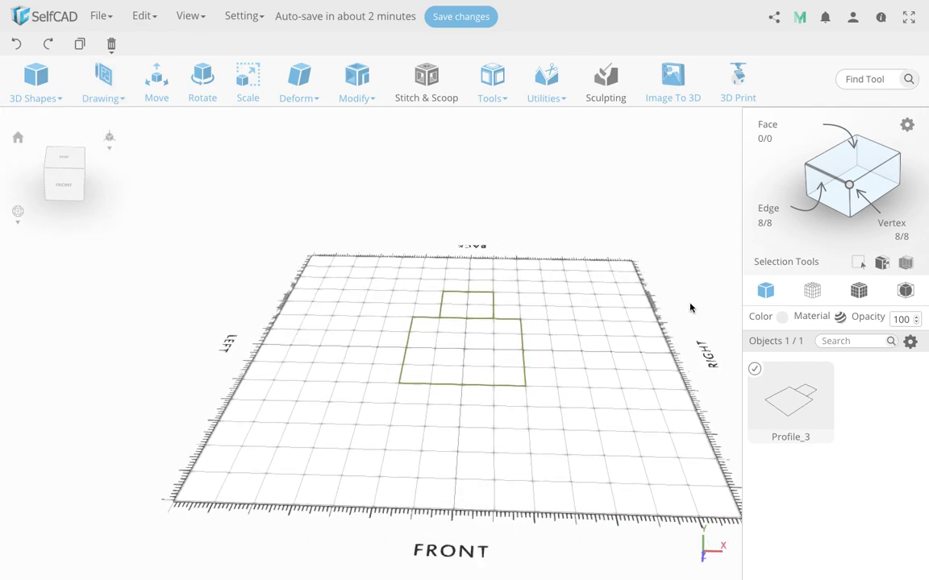
Step: Rotate the two-square profile by -90 degrees about the X axis so it stands upright
mouse_move(520, 433)
mouse_down()
mouse_move(559, 417)
mouse_move(567, 425)
mouse_up()
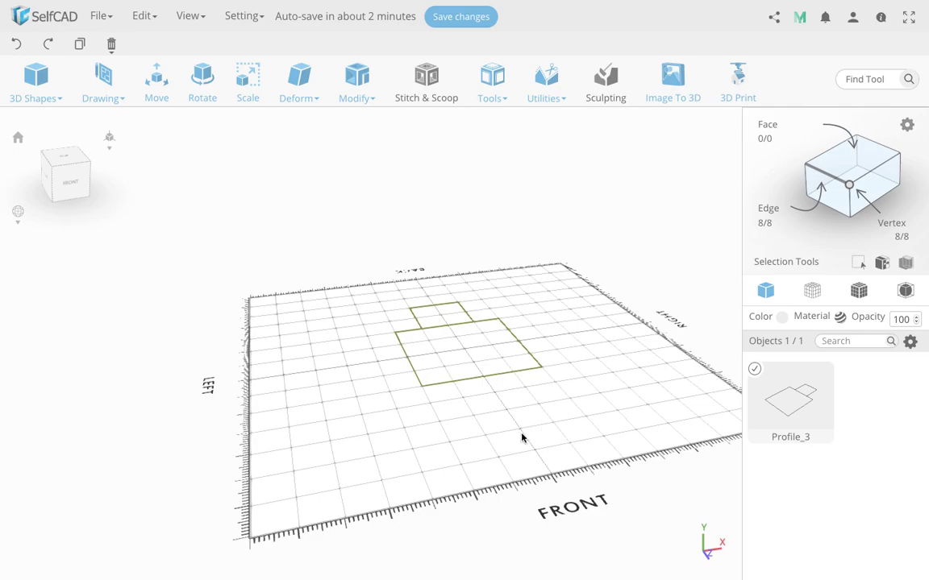
mouse_move(599, 334)
mouse_down()
mouse_move(475, 423)
mouse_move(497, 424)
mouse_up()
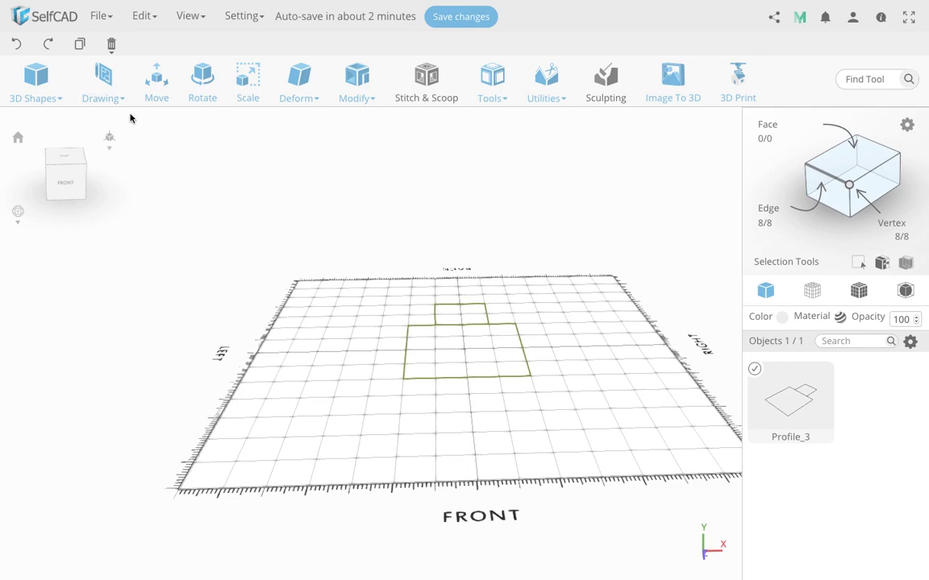
click(208, 97)
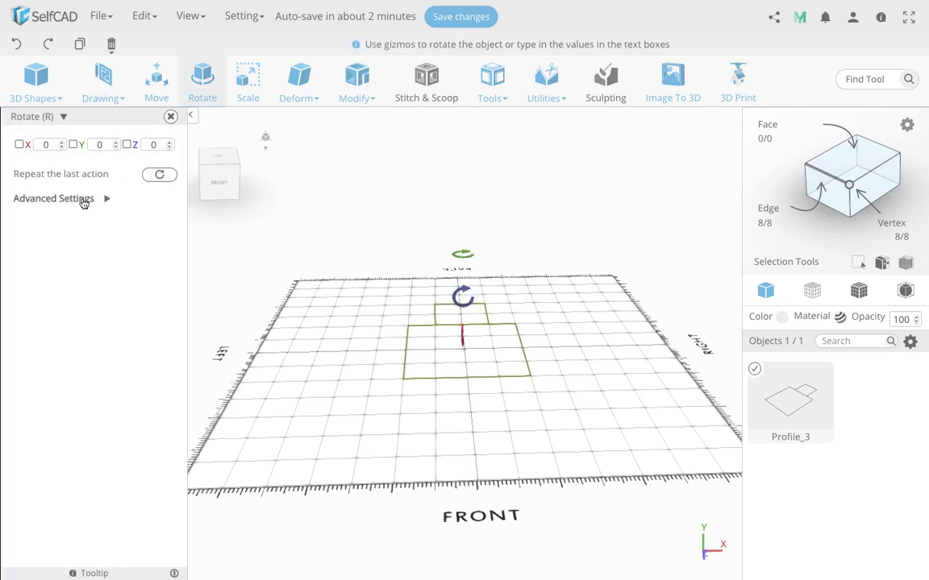
click(48, 145)
text(-90)
key(Return)
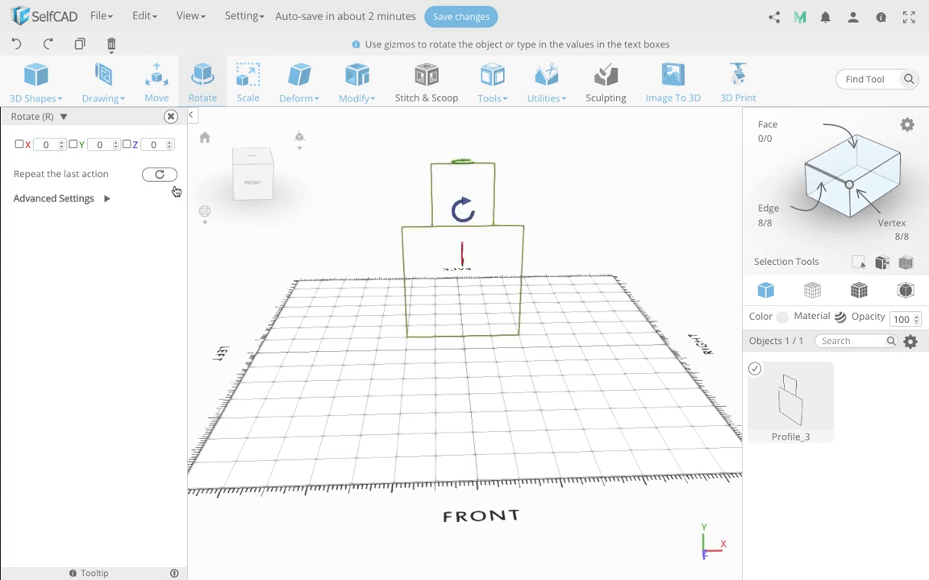
click(172, 116)
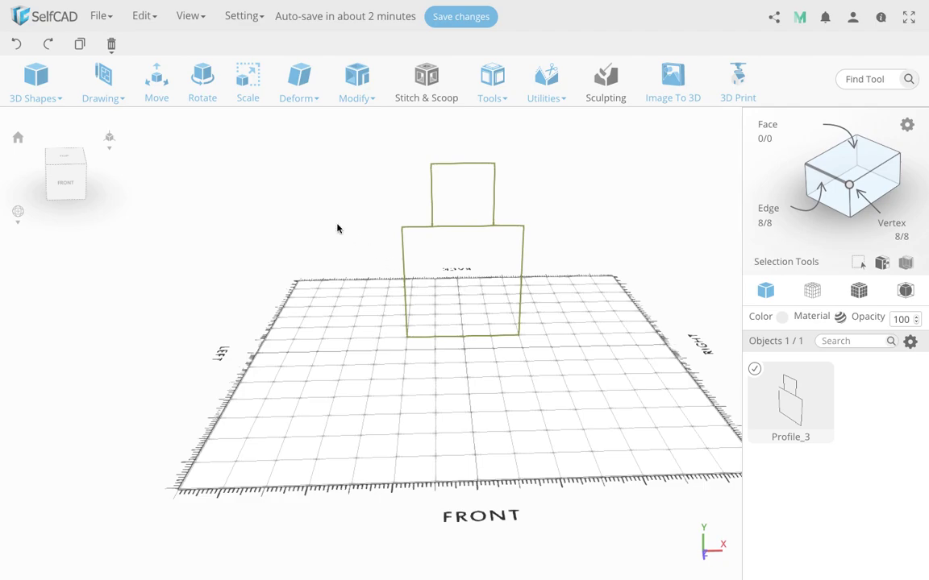
Step: Start scaling the upright profile and examine its flat shape and its X, Y and Z dimensions from several angles
click(251, 95)
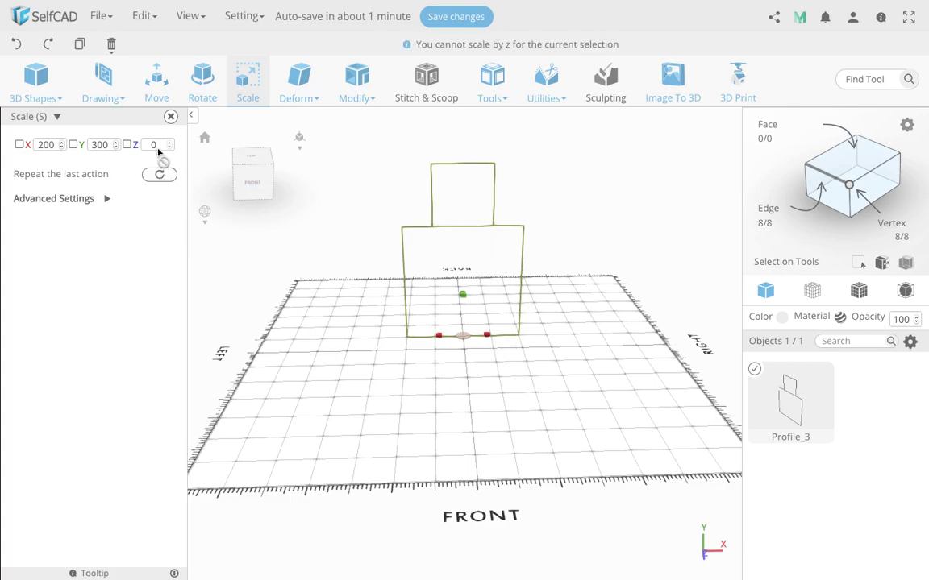
right_drag(556, 292, 537, 312)
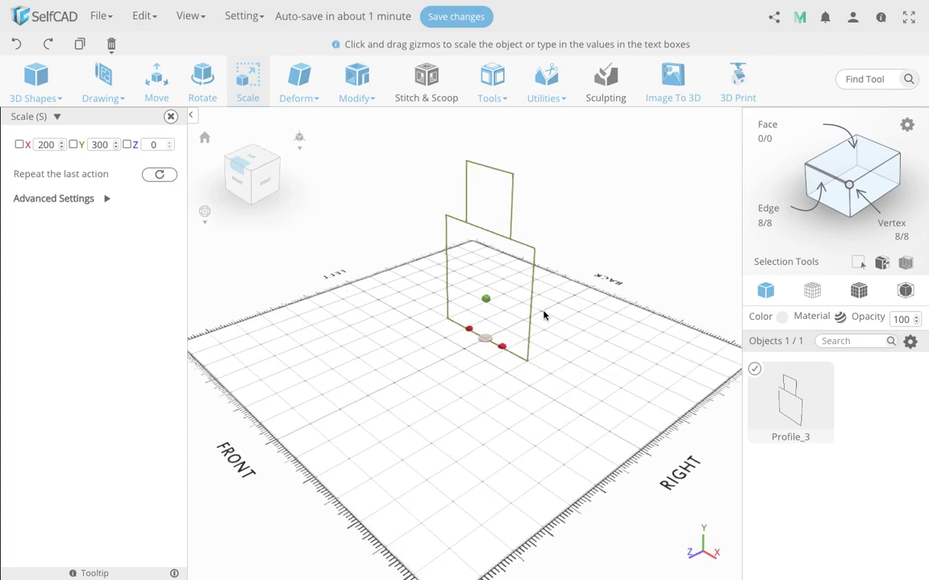
right_drag(533, 336, 531, 367)
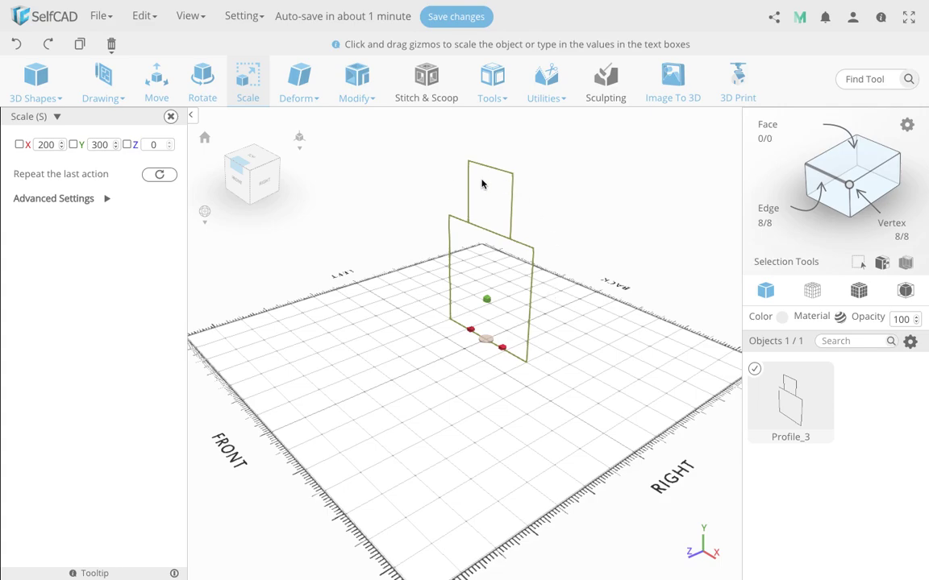
right_drag(376, 341, 555, 370)
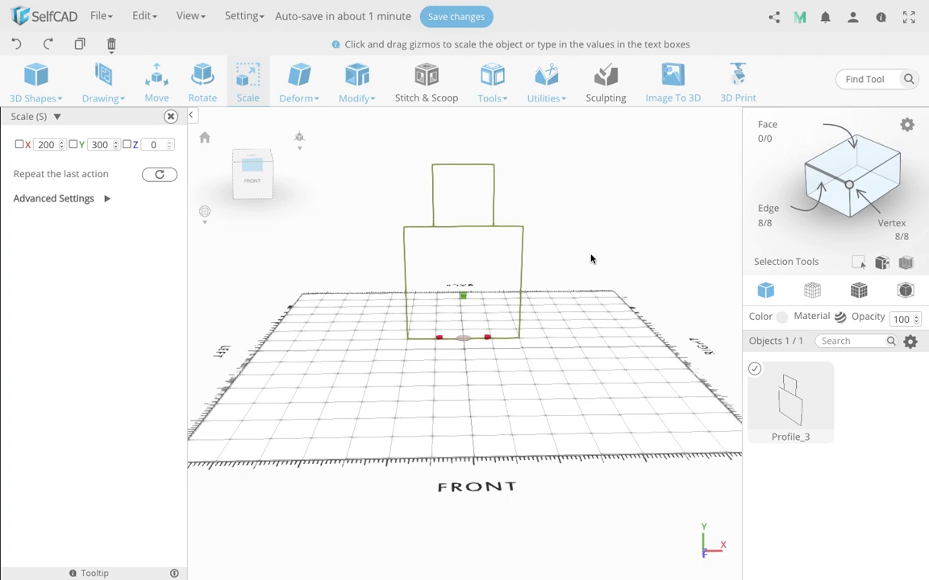
drag(593, 288, 529, 316)
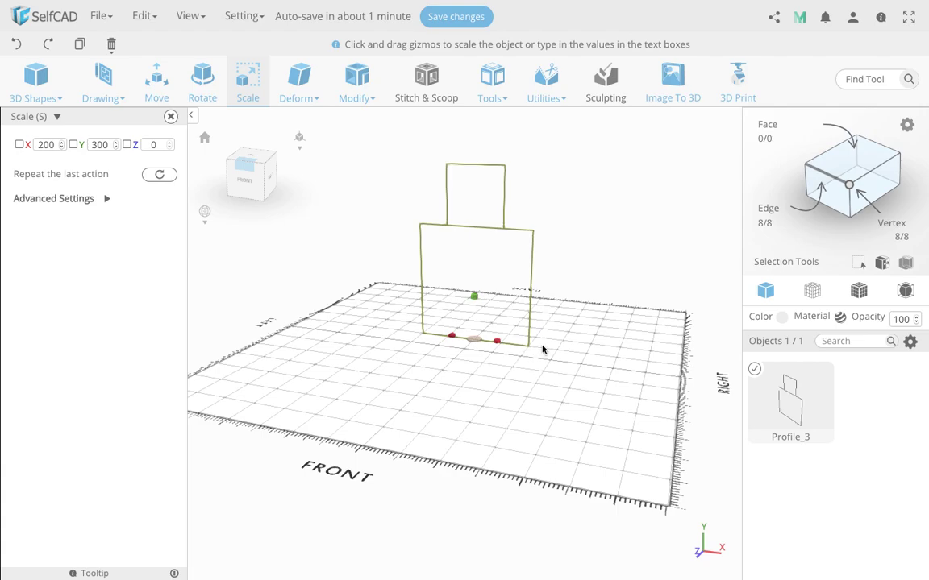
drag(557, 372, 558, 395)
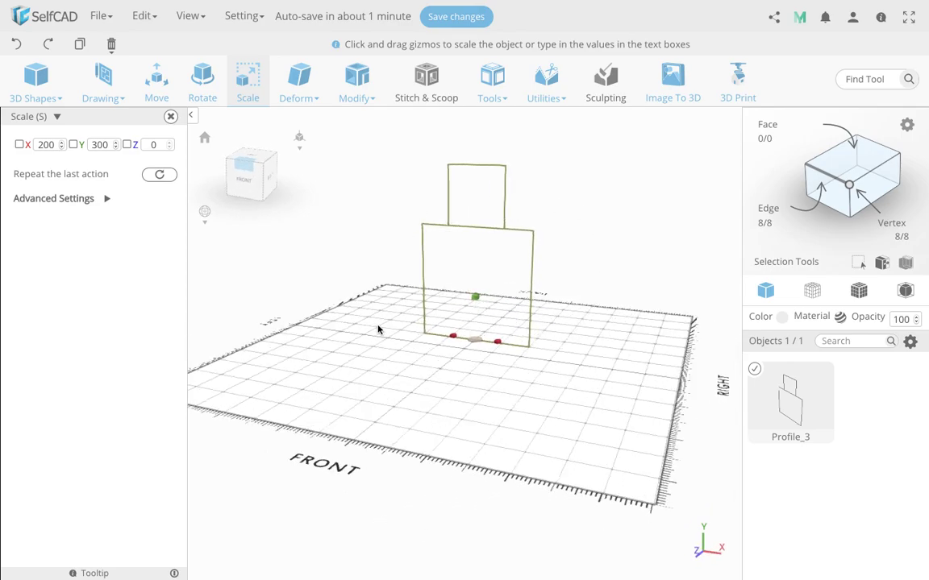
drag(452, 409, 553, 396)
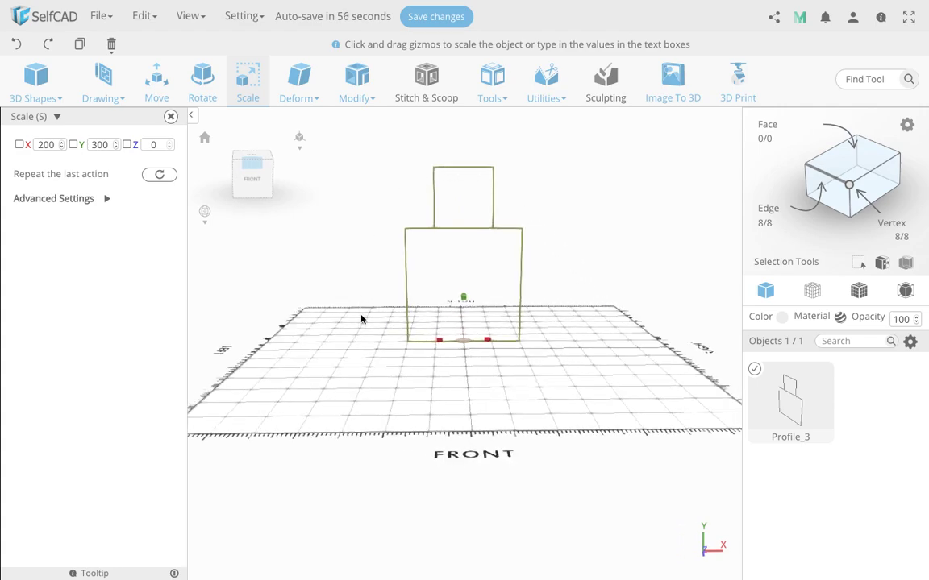
drag(454, 333, 473, 379)
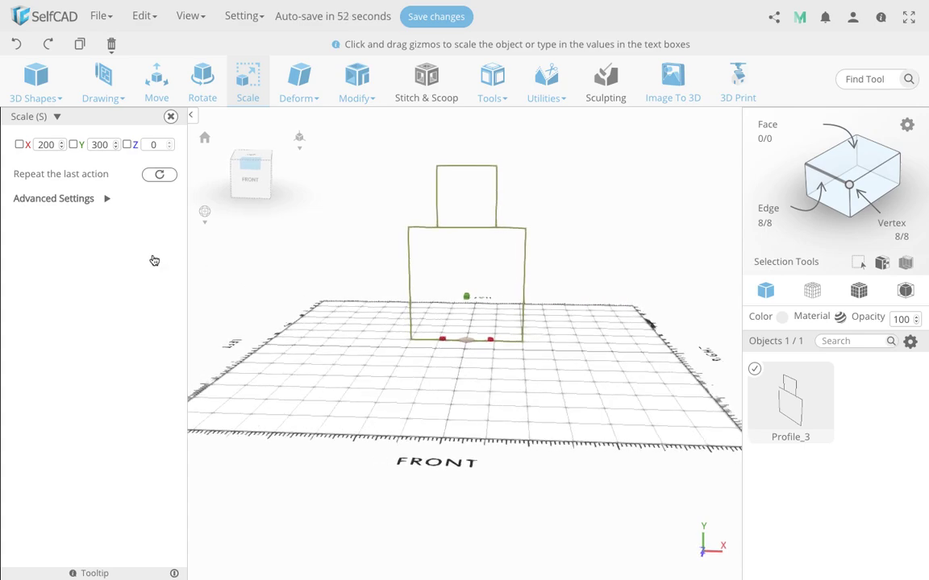
Step: Scale the profile to an X size of 100 mm and finish scaling
click(126, 145)
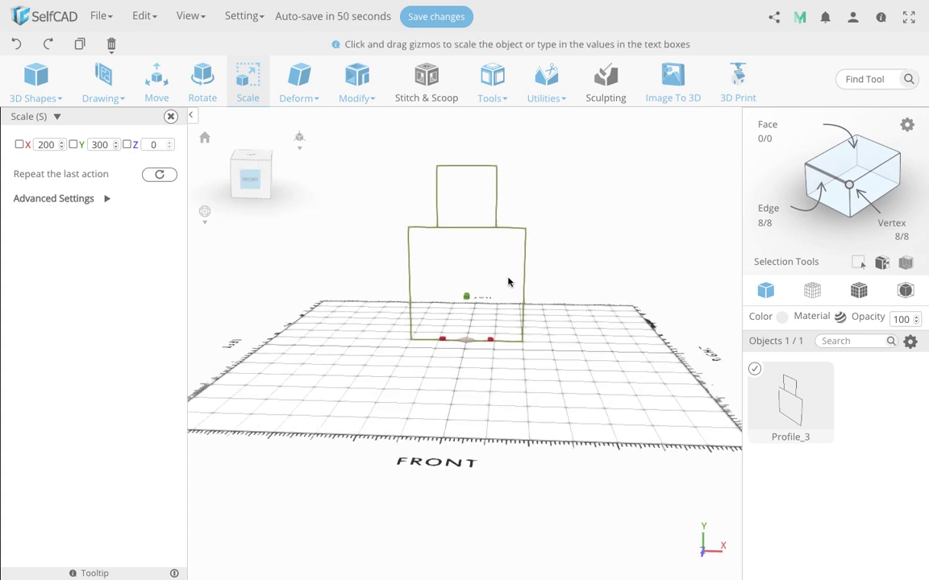
click(94, 142)
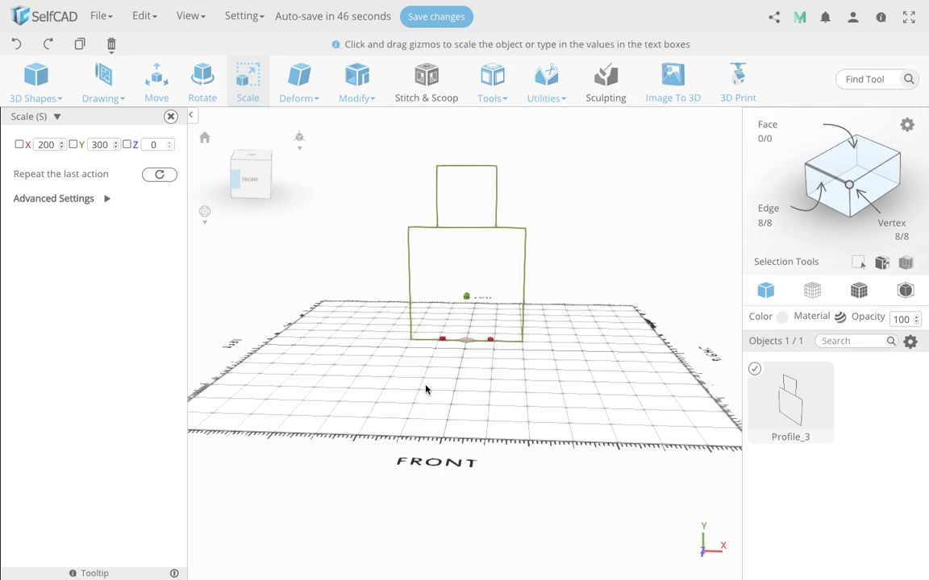
double_click(46, 145)
text(1)
key(Return)
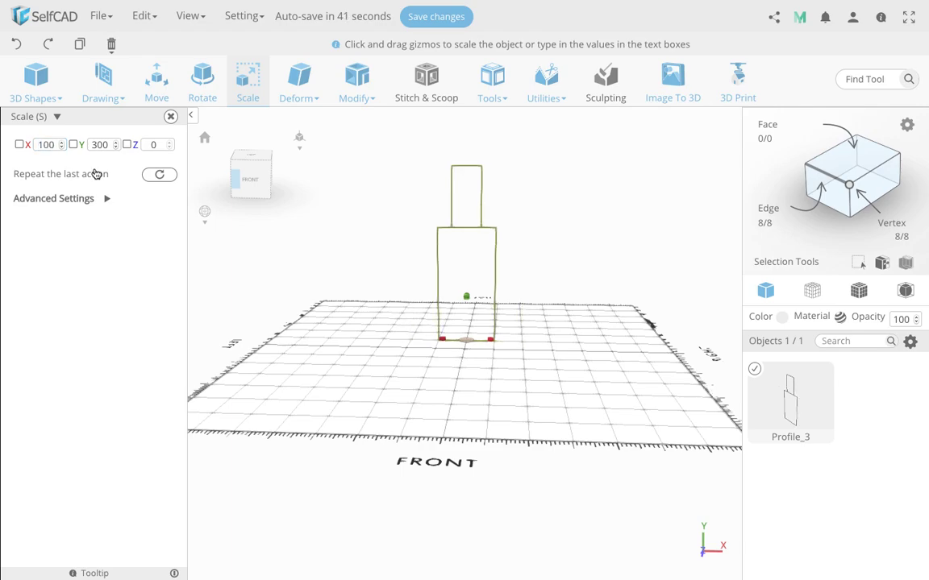
click(171, 116)
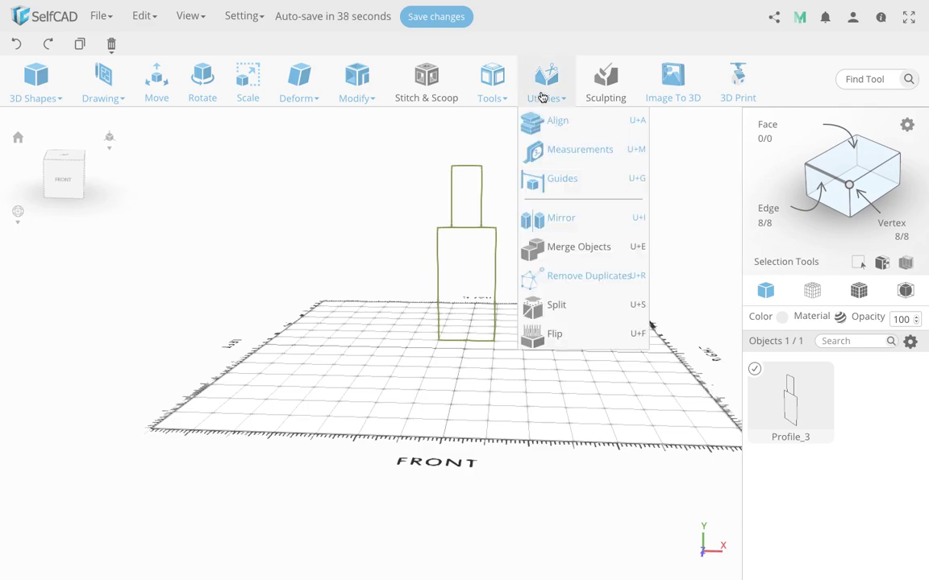
Step: Revolve the narrowed profile through 360 degrees with 161 segments to form a smooth round body
mouse_move(504, 94)
click(504, 123)
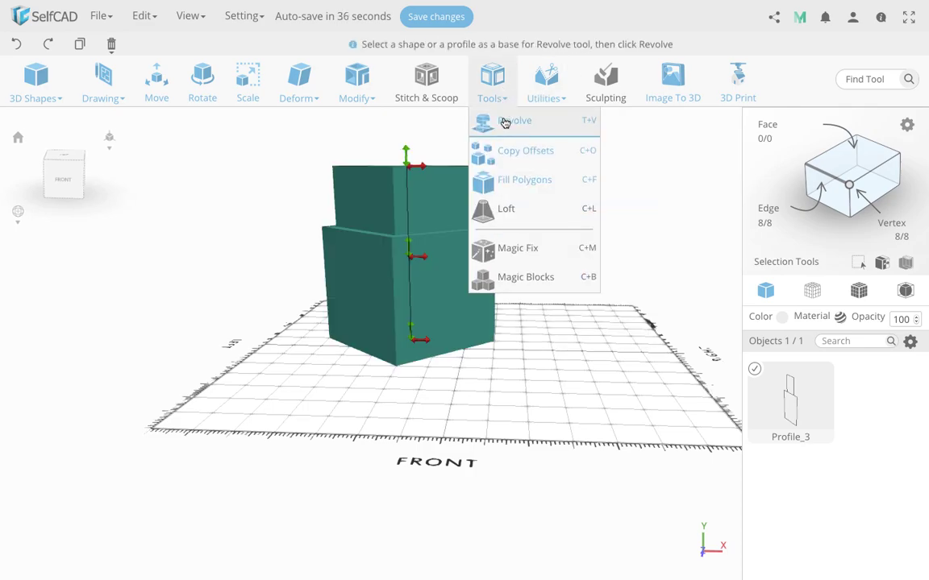
drag(331, 391, 406, 467)
drag(458, 388, 476, 339)
drag(64, 174, 118, 180)
drag(326, 379, 438, 407)
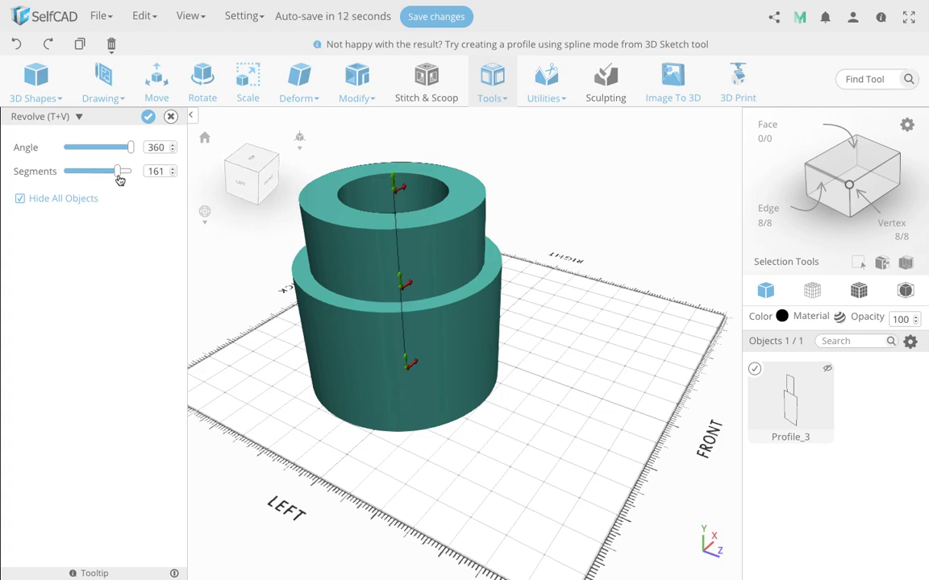
drag(340, 323, 270, 312)
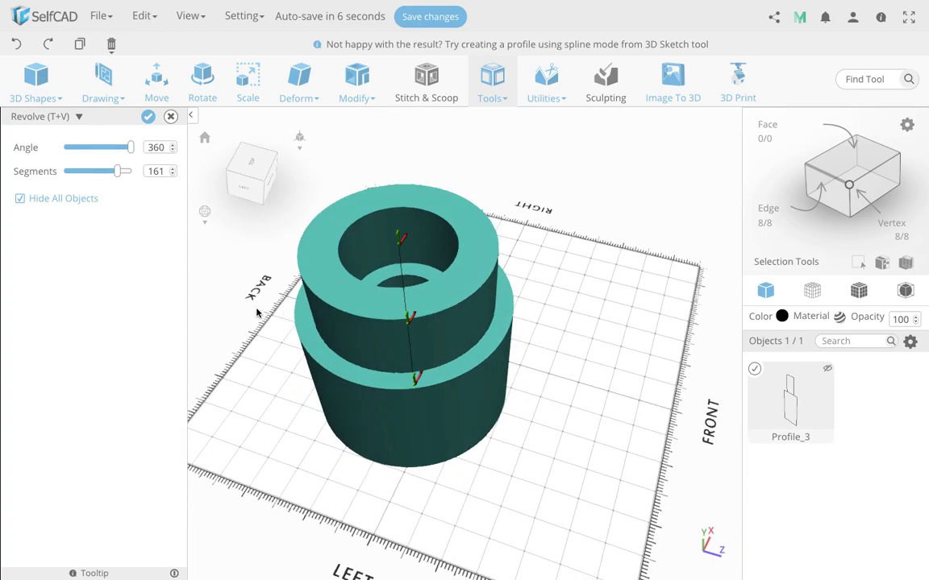
Step: Show the hidden source profile together with the revolve preview and inspect the hollow stepped body from below, the side and above
click(20, 198)
drag(455, 402, 353, 404)
drag(554, 366, 541, 230)
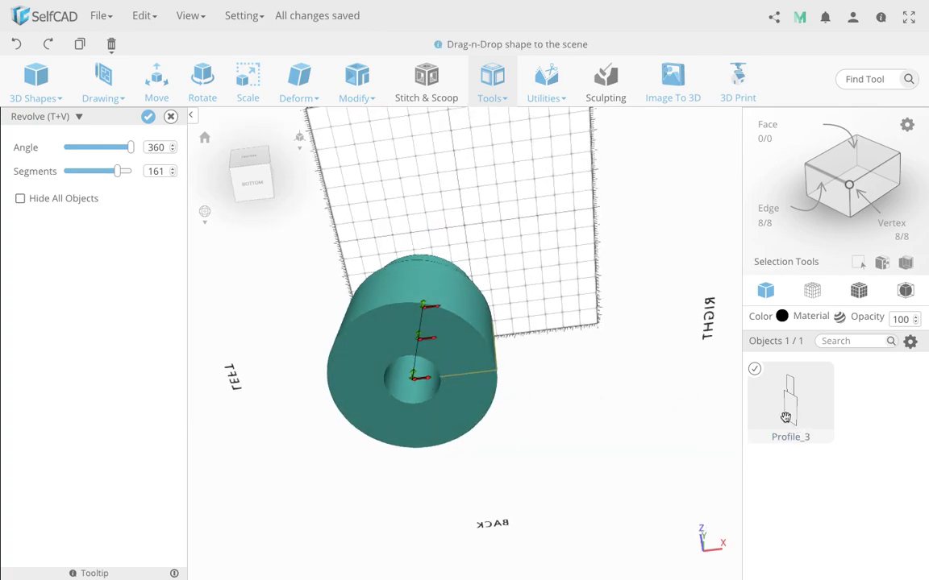
drag(539, 361, 312, 427)
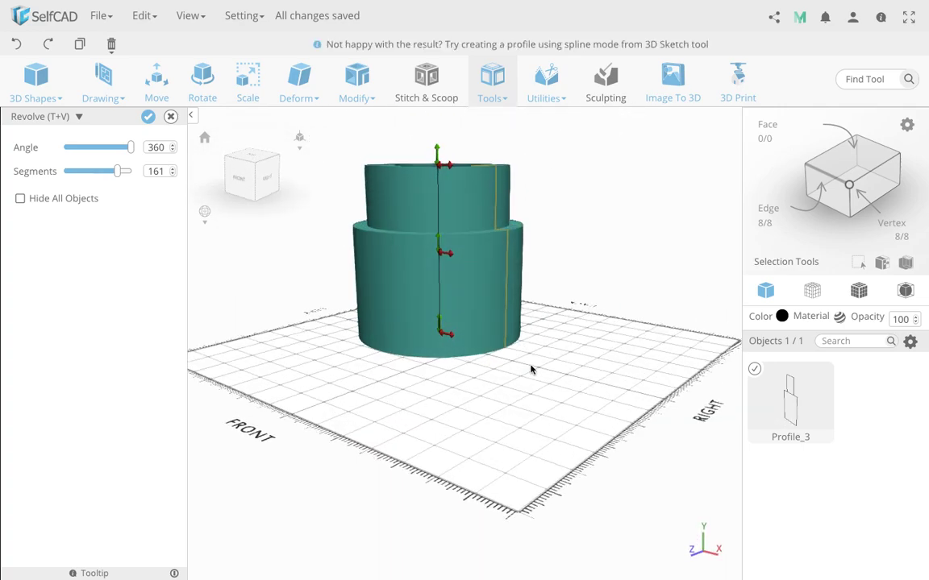
drag(396, 372, 451, 348)
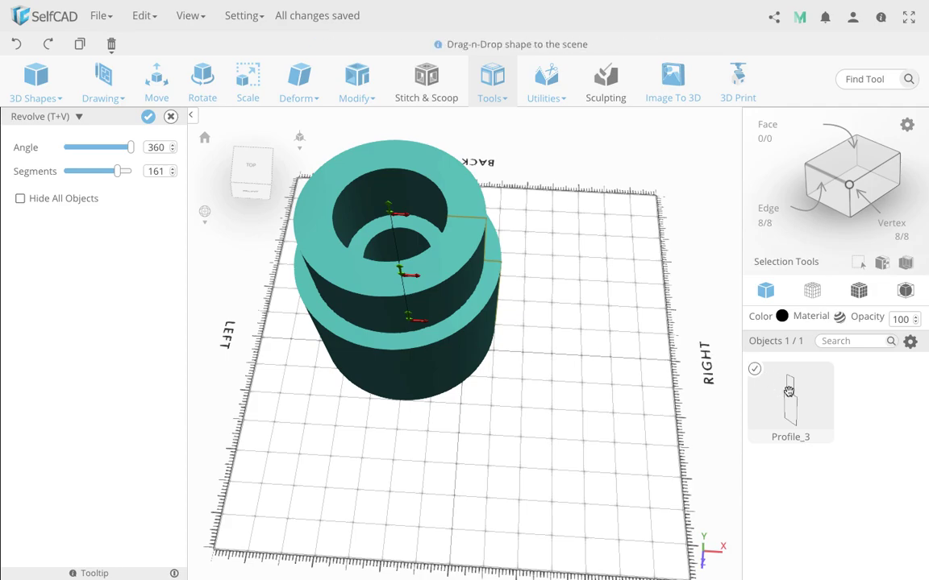
Step: Inspect the revolve preview of the stepped body from above and the side, and finish the 161-segment revolve
drag(433, 281, 587, 284)
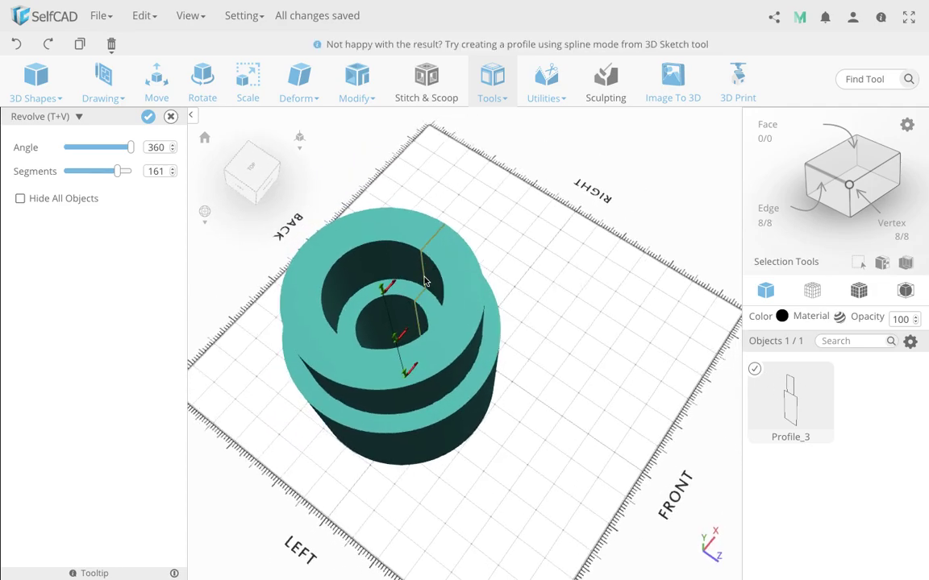
drag(482, 324, 381, 325)
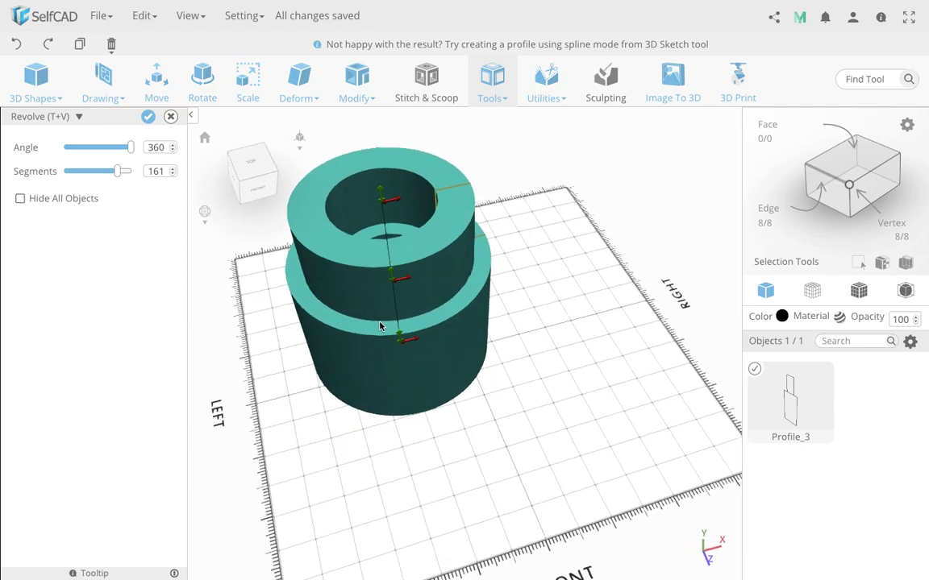
drag(591, 338, 524, 334)
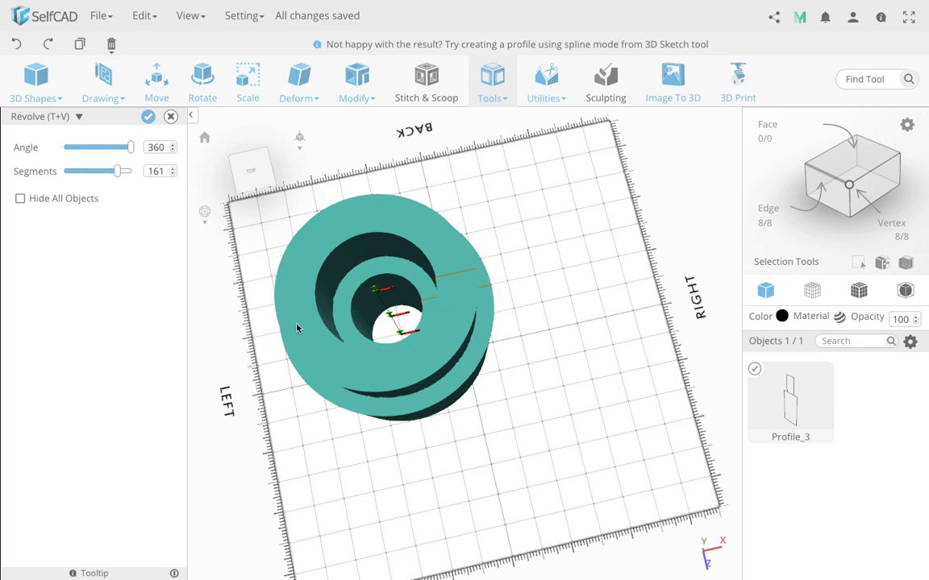
click(148, 116)
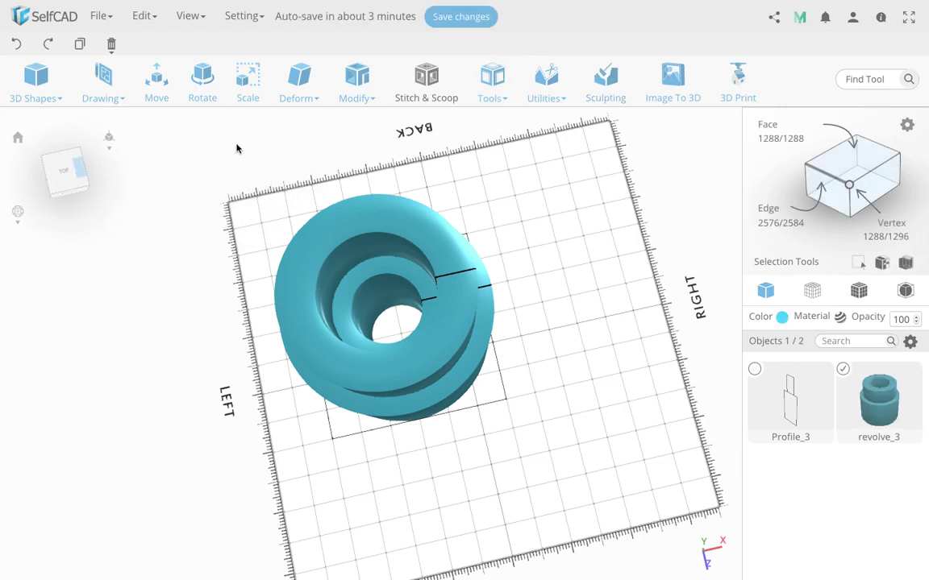
Step: Check the revolved body's X, Y and Z dimensions with the Scale tool, and undo the 161-segment revolve
click(242, 94)
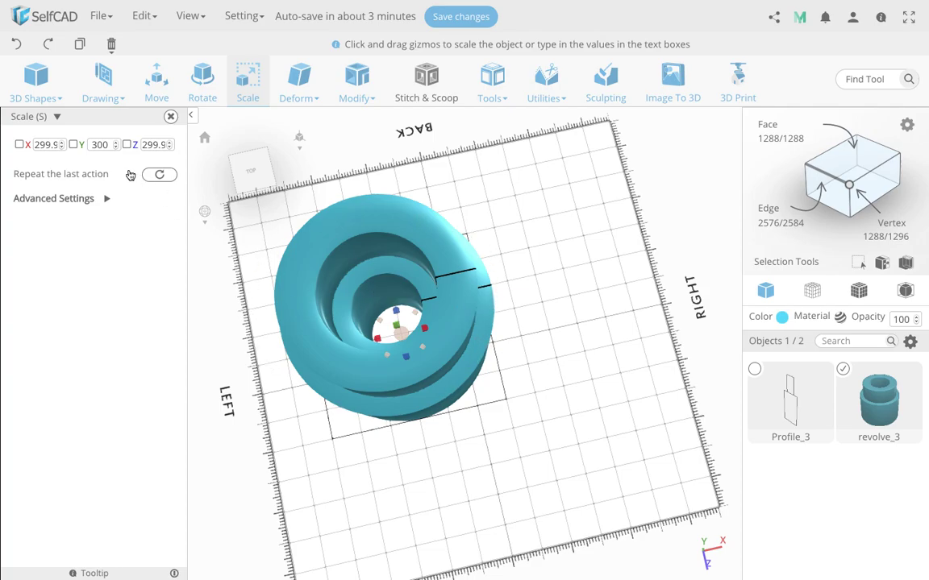
right_drag(376, 409, 432, 395)
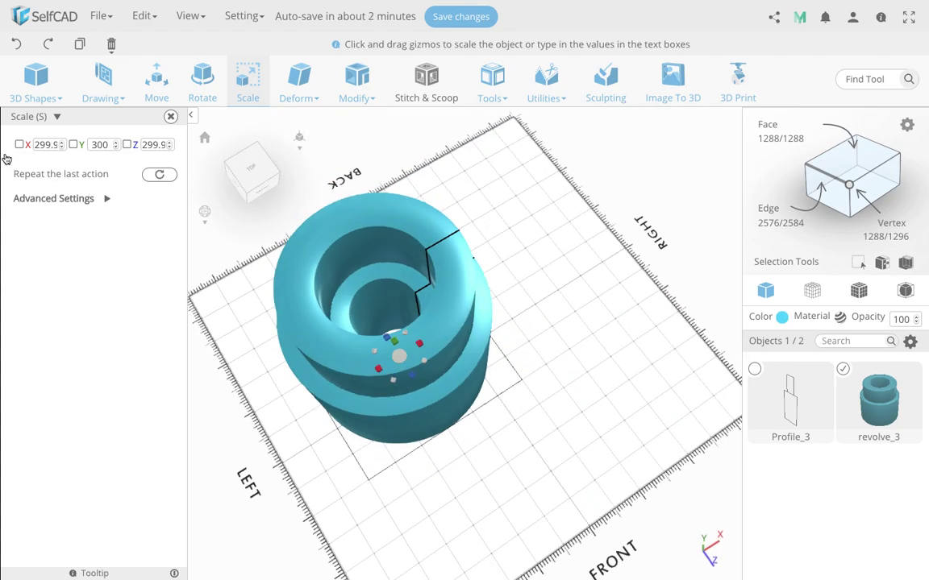
click(171, 116)
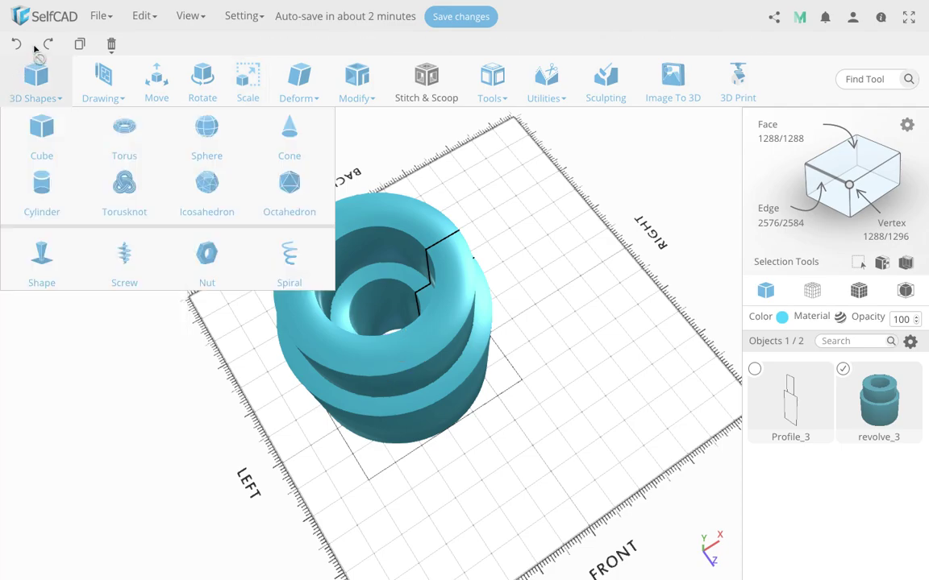
click(16, 43)
Step: Revolve the stepped profile through 360 degrees with 200 segments
mouse_move(498, 94)
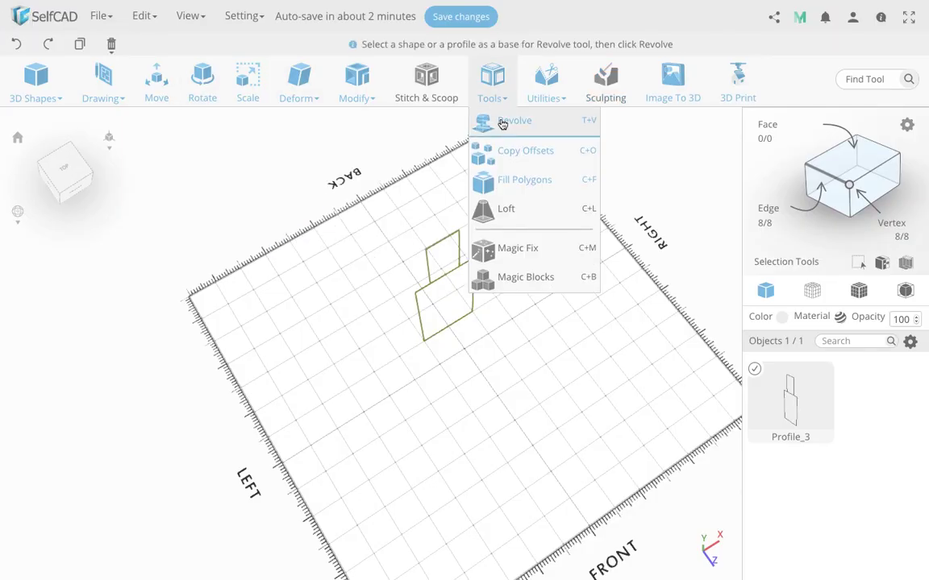
click(502, 121)
drag(120, 171, 144, 171)
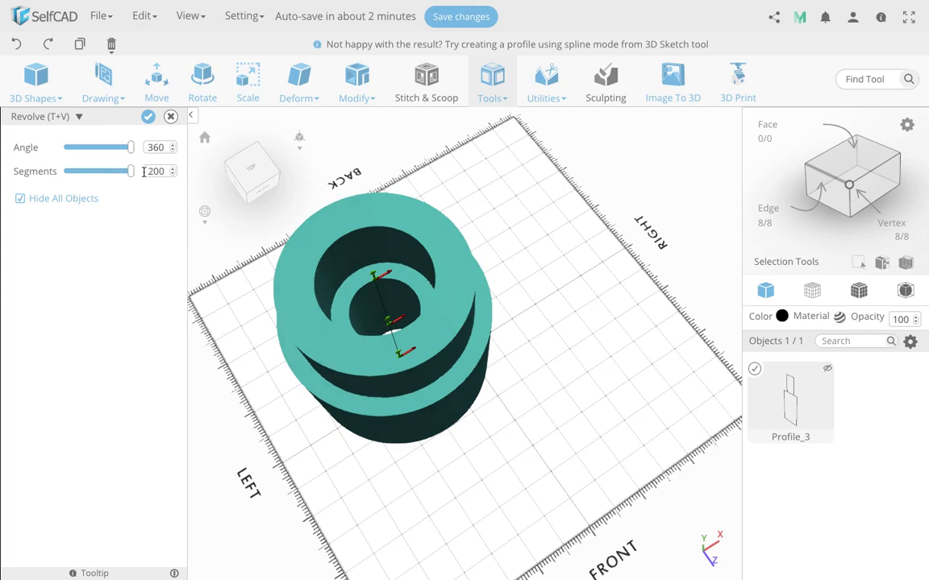
click(148, 117)
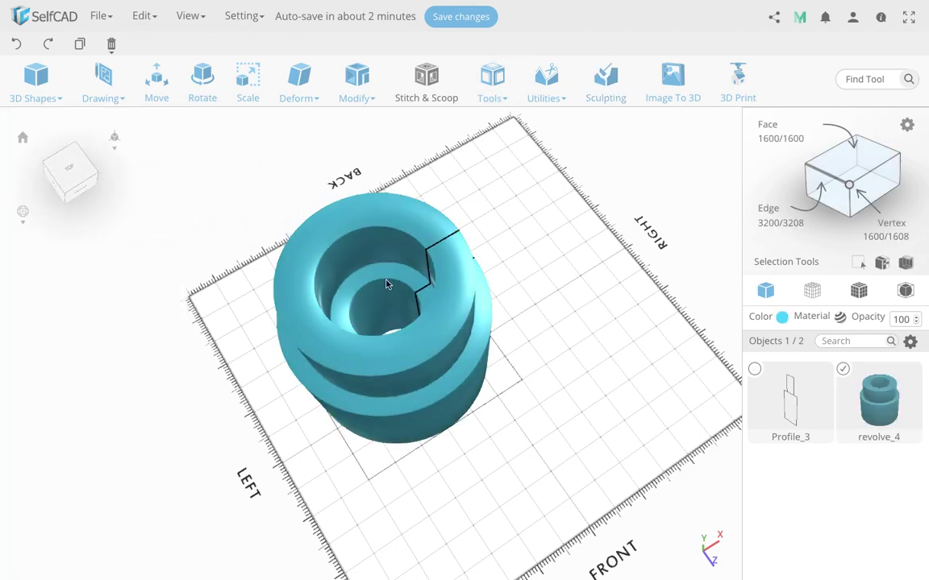
Step: Check the X, Y and Z dimensions of the 200-segment body with the Scale tool, and undo its revolve
click(251, 95)
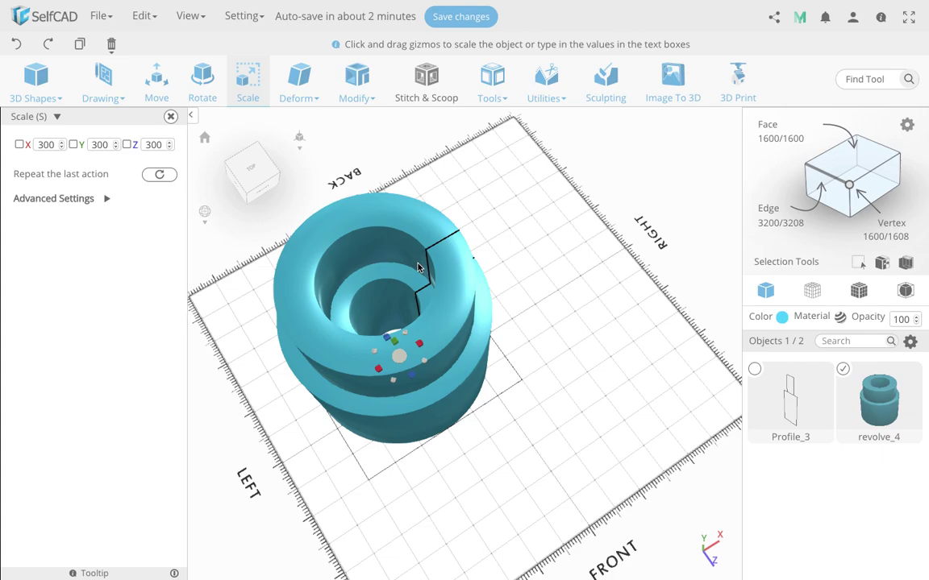
click(170, 120)
click(16, 43)
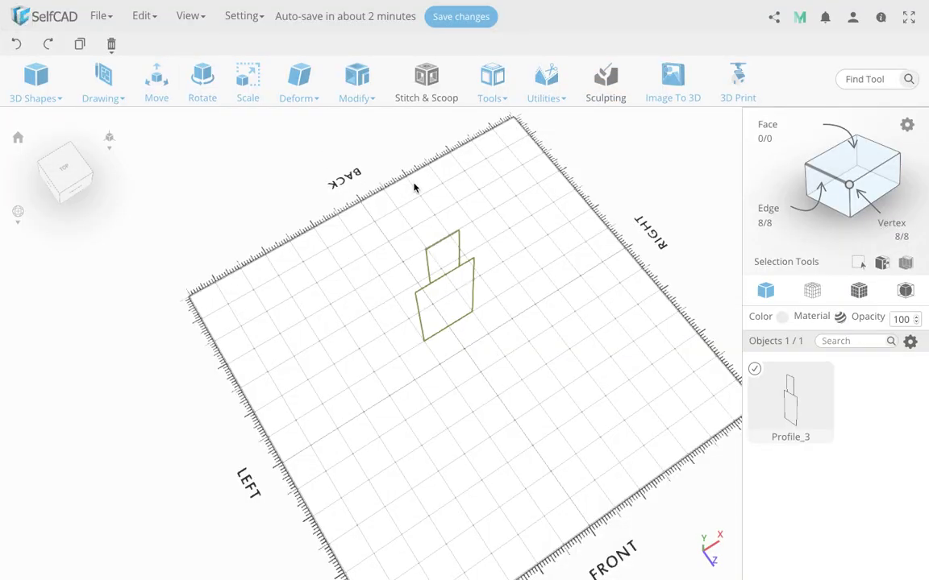
Step: Revolve the stepped profile through 360 degrees with 4 segments to form a square stepped body
click(491, 100)
click(502, 122)
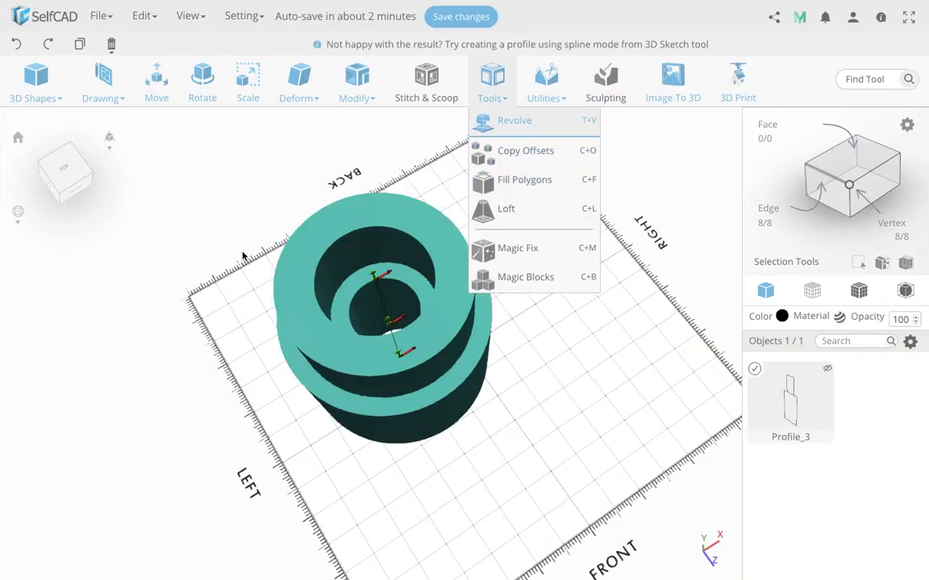
drag(129, 171, 58, 181)
double_click(161, 170)
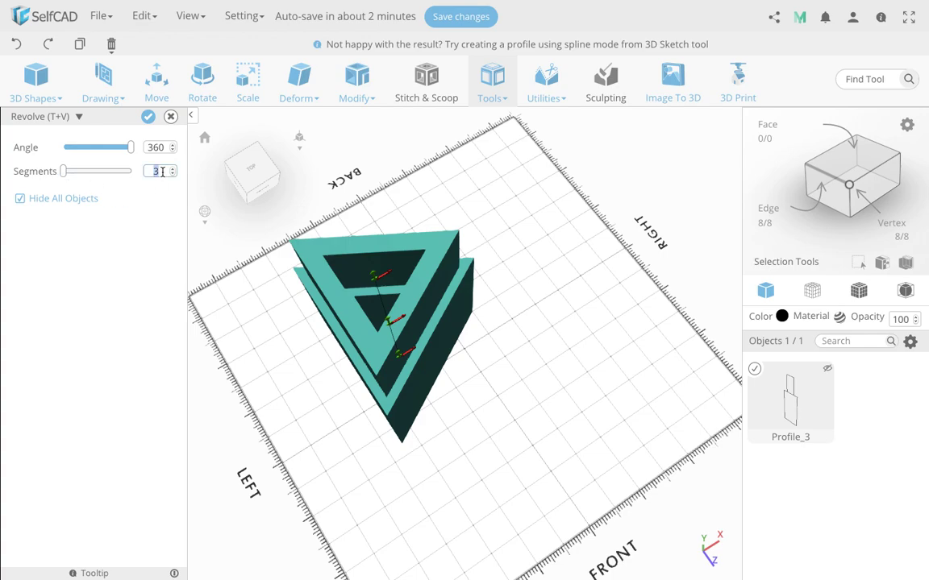
key(Return)
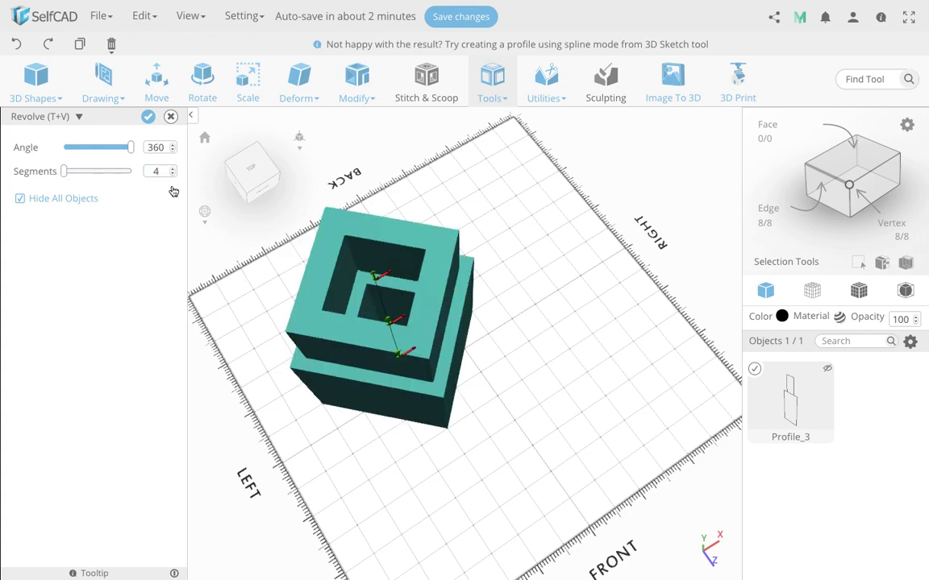
click(148, 117)
Step: Check the square body's X, Y and Z dimensions with the Scale tool and view the body from above and the side
right_drag(431, 329, 482, 336)
click(254, 92)
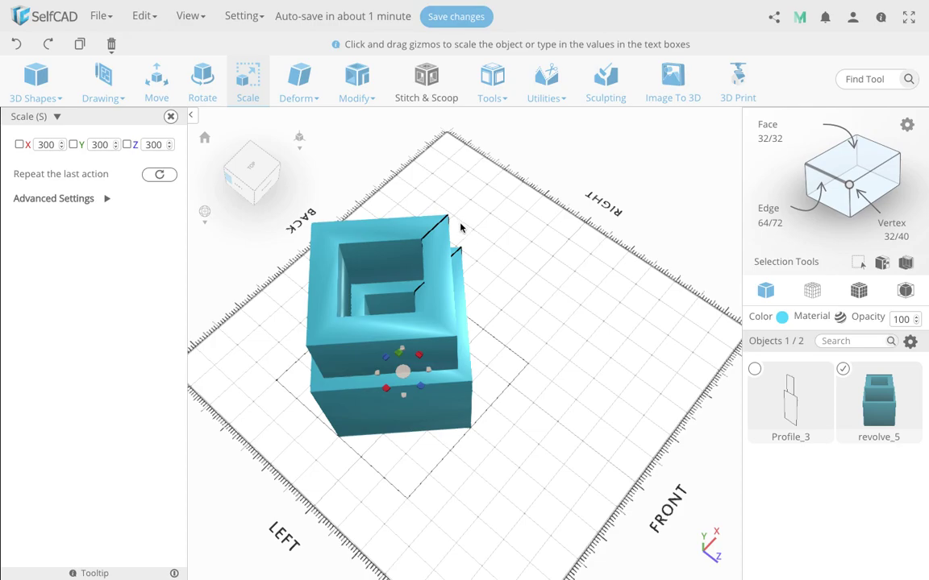
click(170, 116)
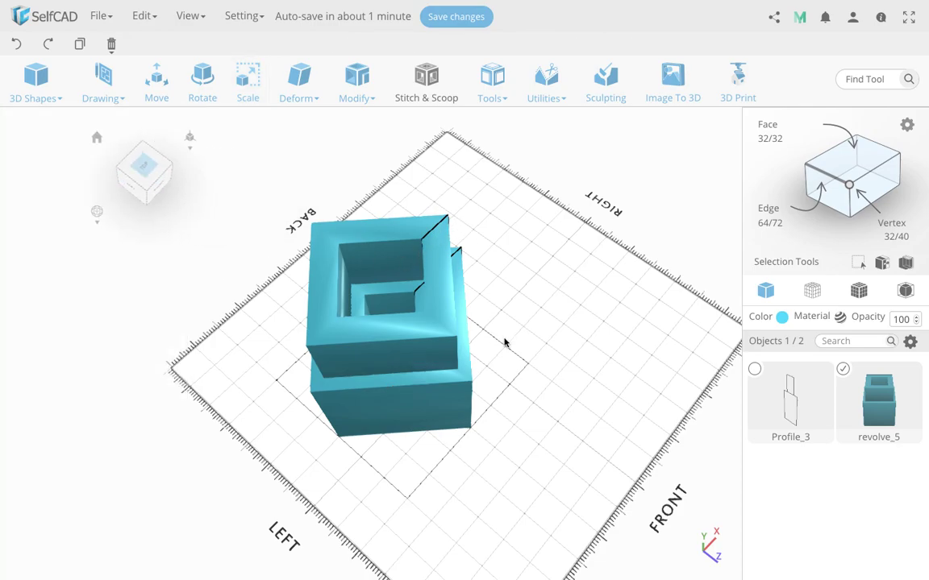
drag(481, 352, 498, 368)
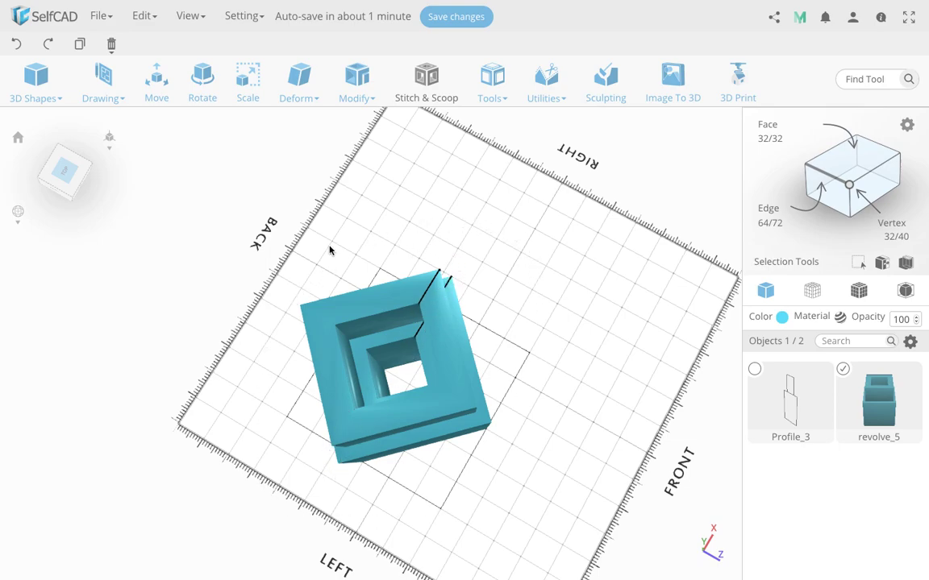
right_drag(418, 417, 440, 374)
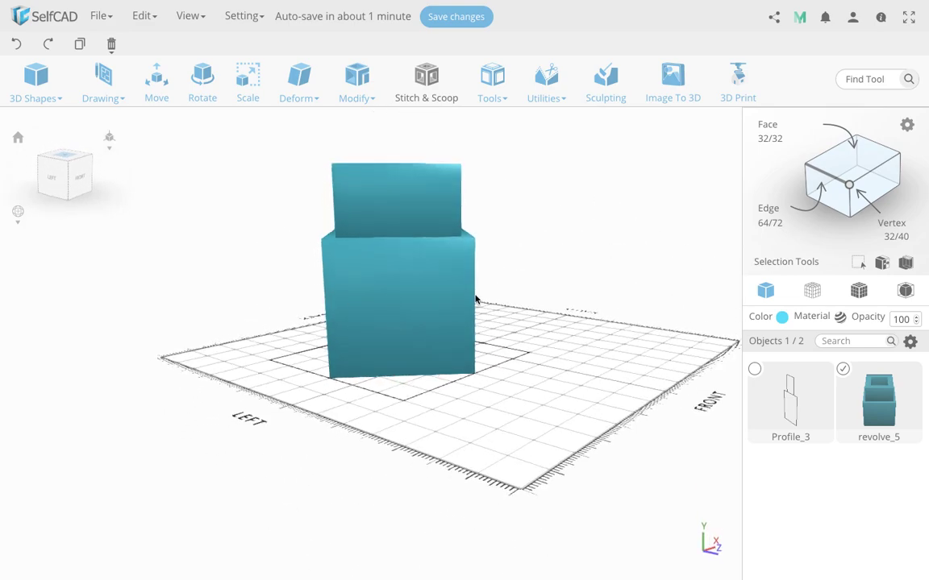
Step: Measure the width across one side face of the lower block between its vertical edges, and close the Measurements tool
click(546, 85)
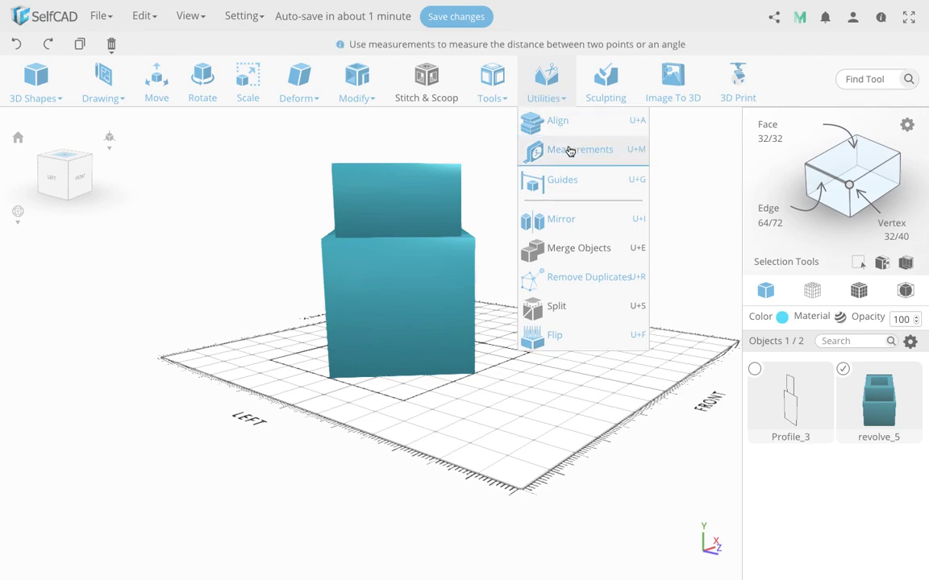
click(533, 150)
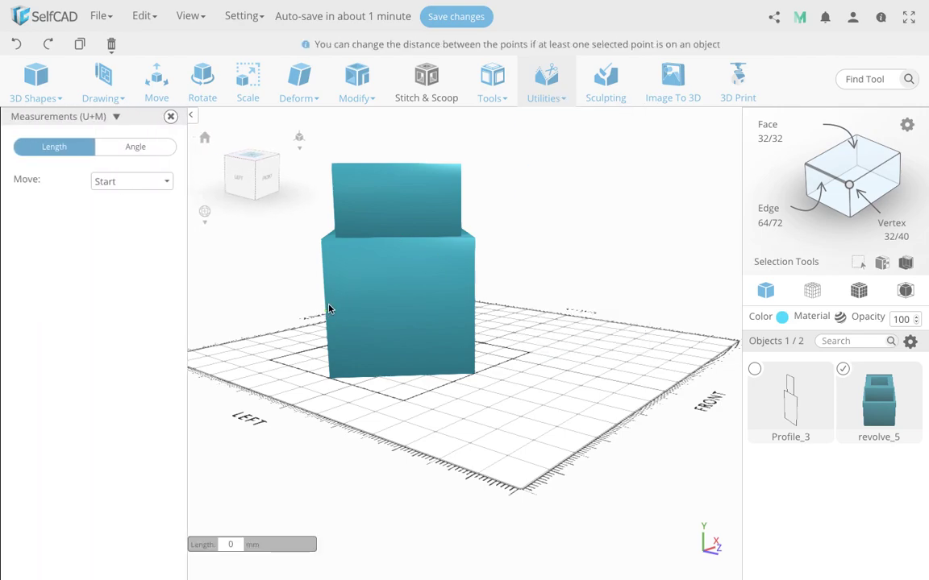
drag(327, 315, 477, 303)
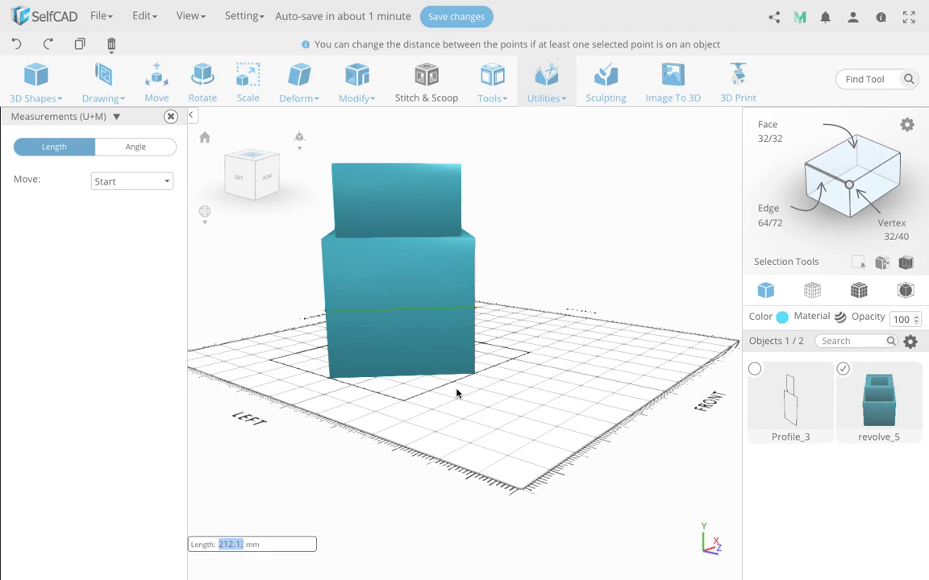
drag(482, 388, 392, 321)
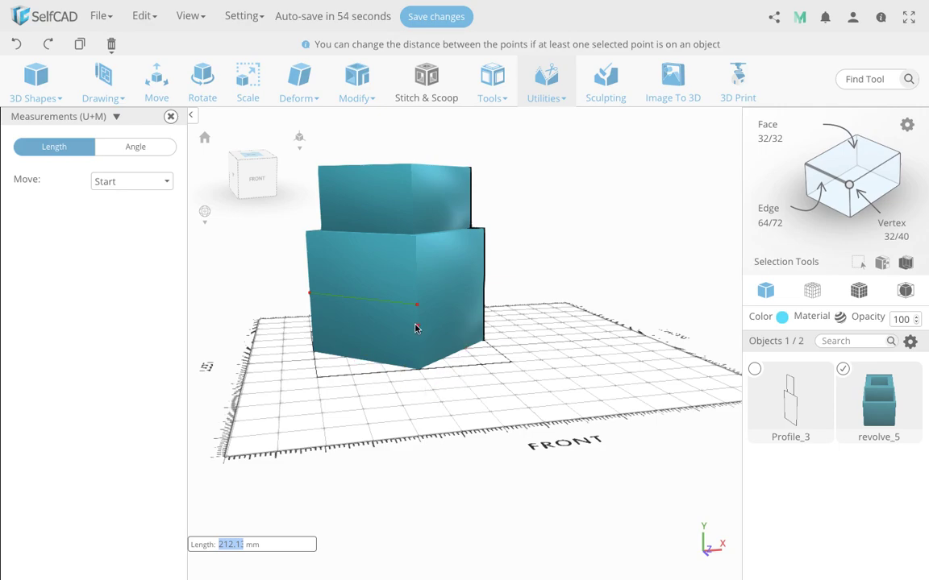
drag(524, 374, 437, 372)
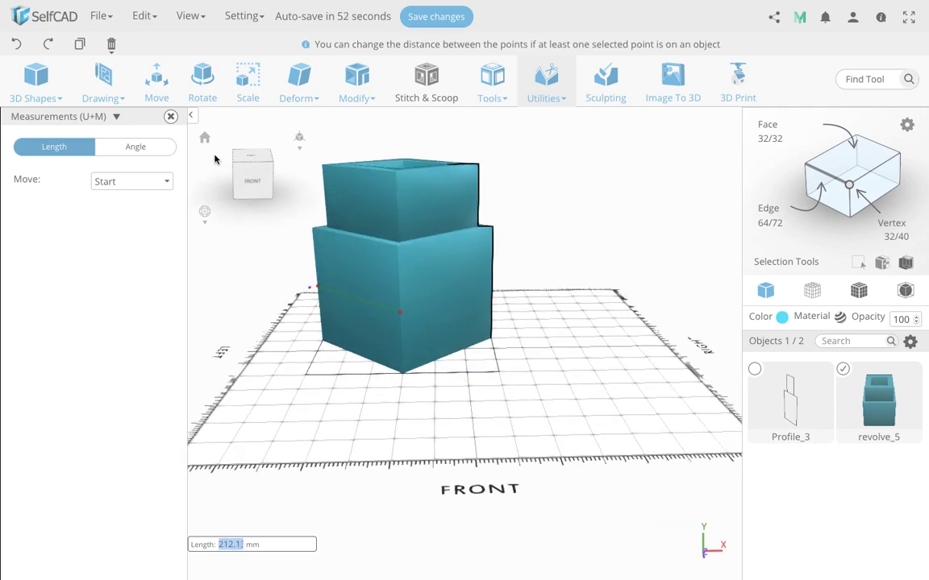
click(170, 117)
Step: Examine the square stepped body's hollow interior, wall steps and outer faces from above and from the side
drag(375, 388, 471, 492)
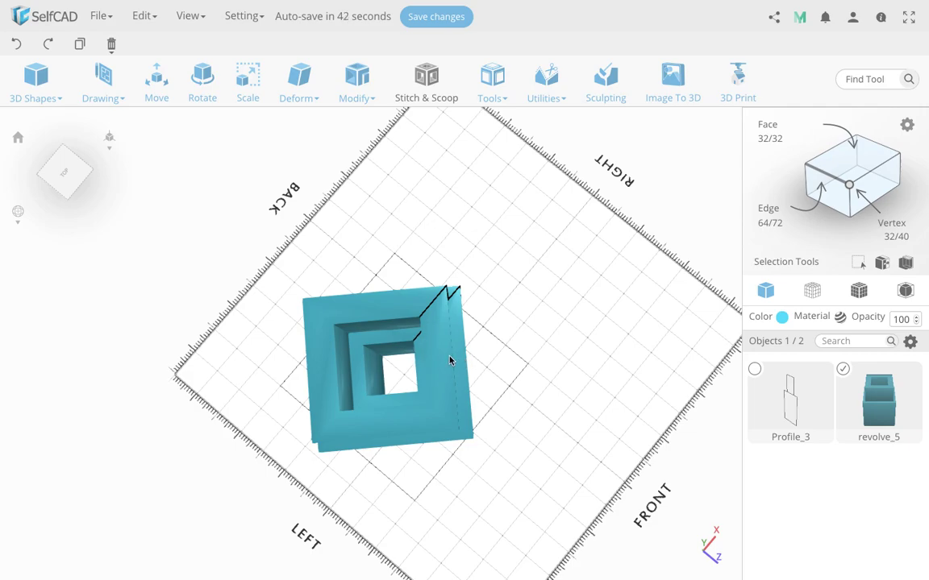
right_drag(429, 364, 352, 367)
right_drag(401, 330, 421, 258)
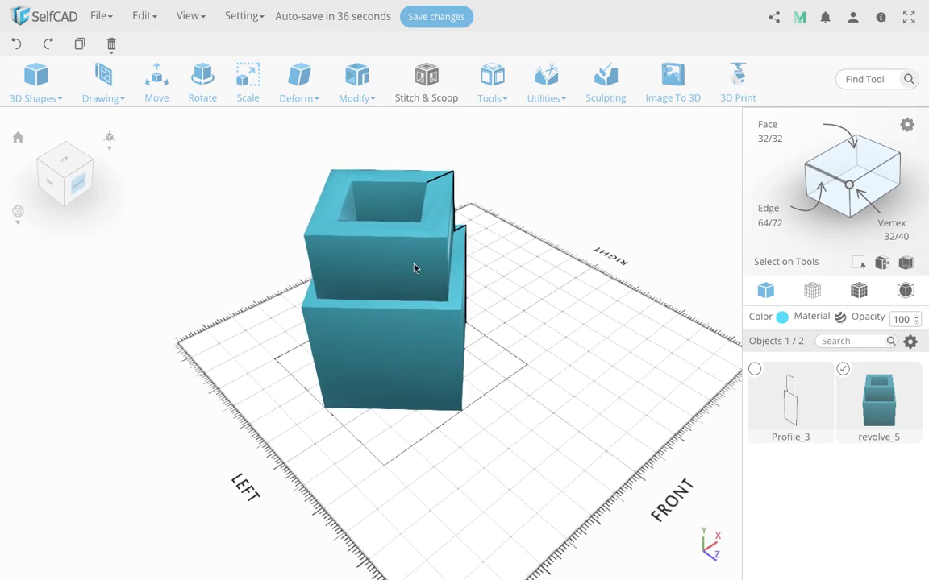
right_drag(438, 352, 450, 379)
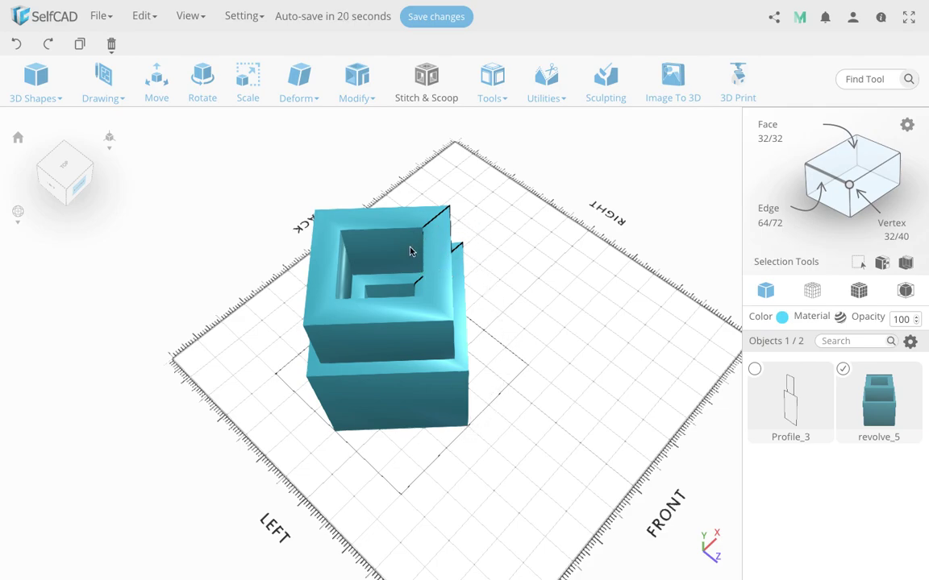
click(356, 82)
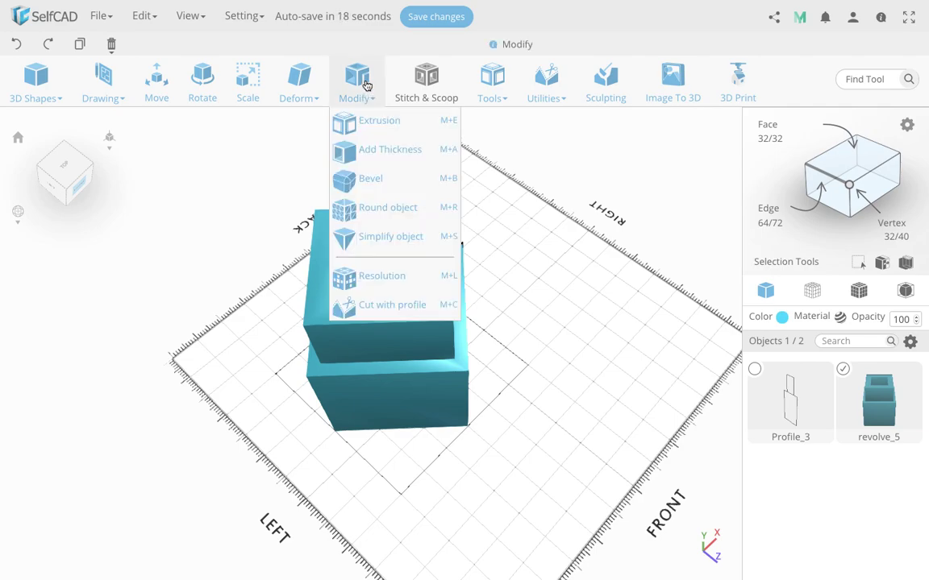
click(383, 155)
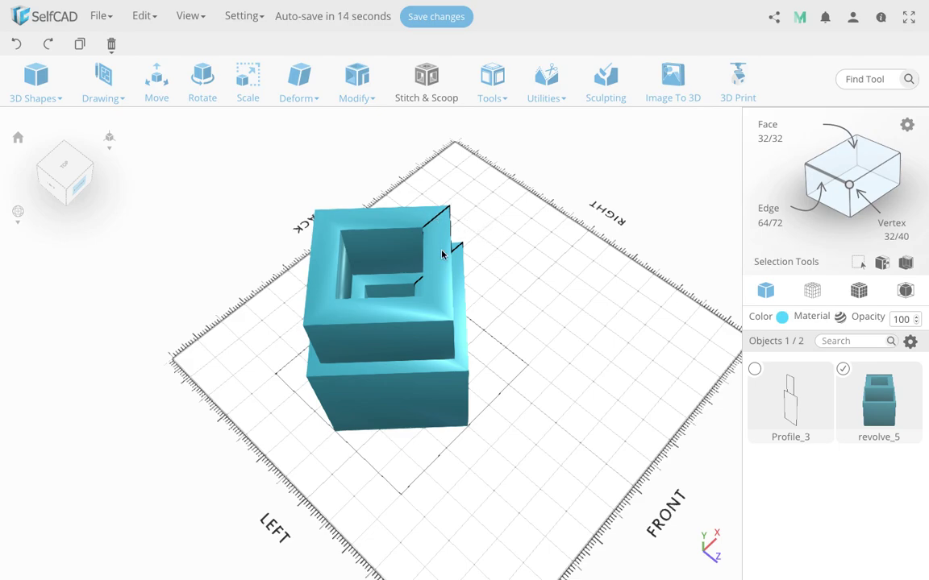
right_drag(446, 318, 443, 291)
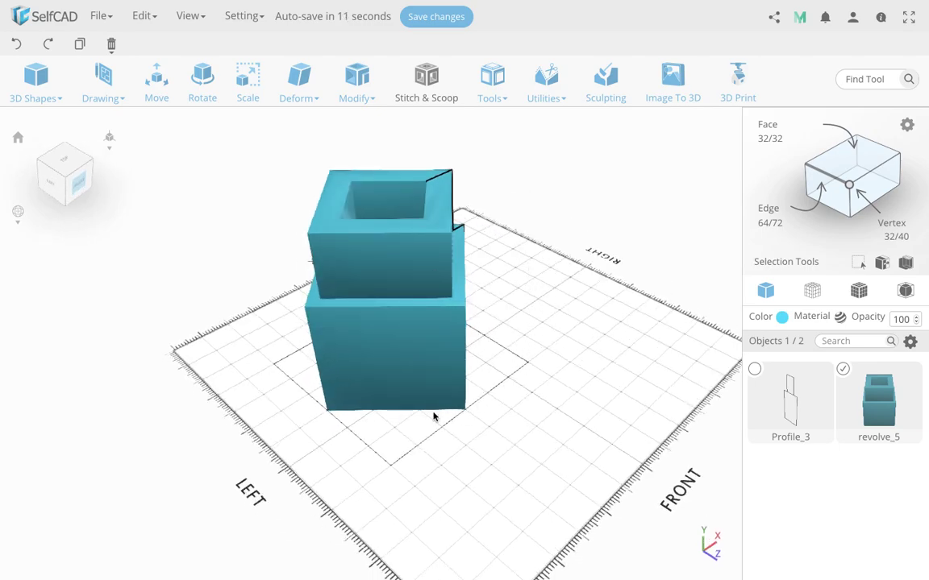
right_drag(424, 265, 421, 293)
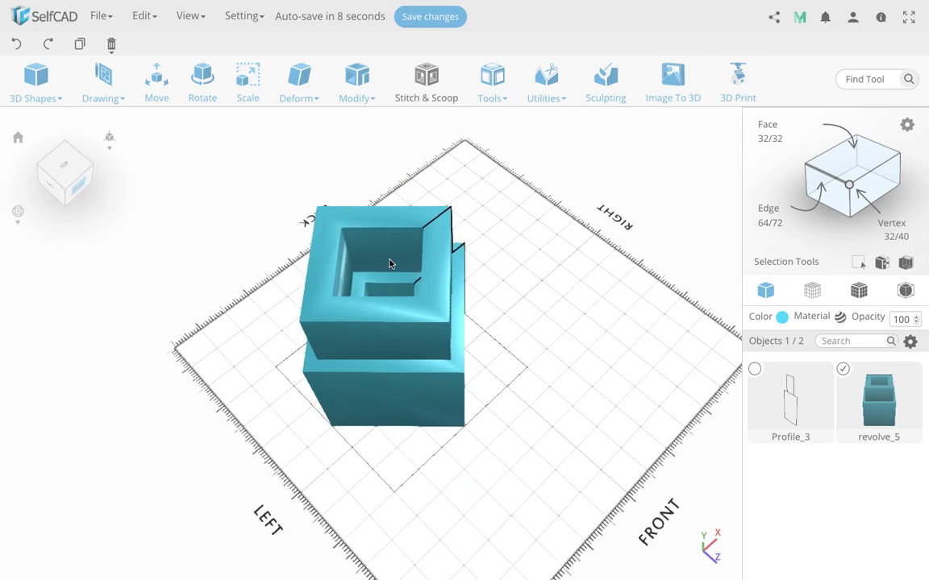
right_drag(387, 264, 395, 289)
right_drag(405, 360, 407, 325)
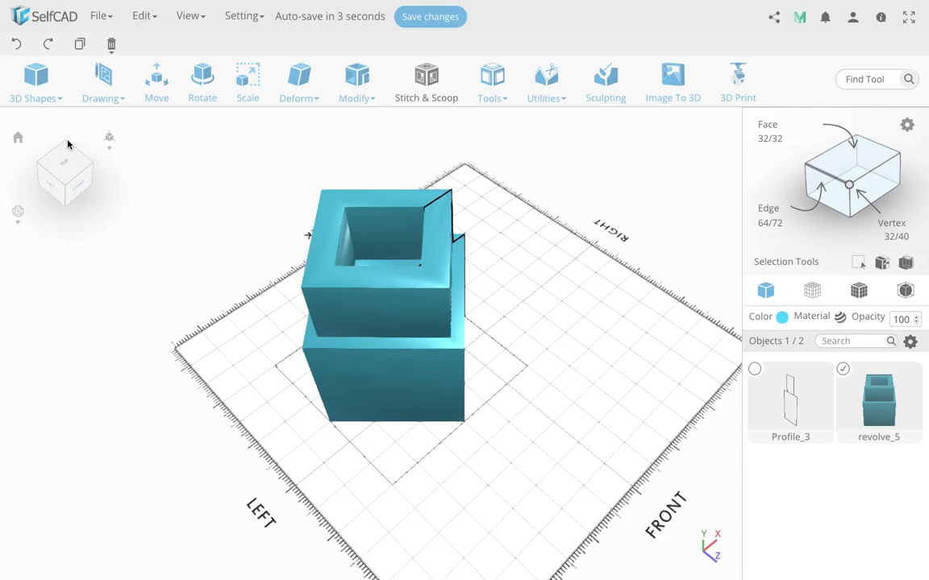
Step: Undo the square hollow revolve and revolve the profile through 360 degrees with 4 segments about an axis moved into the profile's middle
click(16, 43)
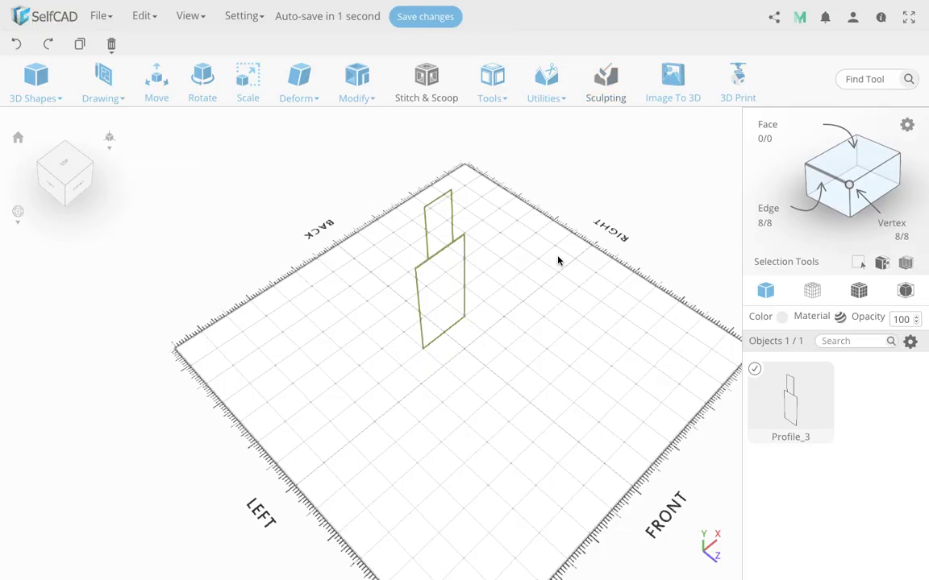
click(489, 91)
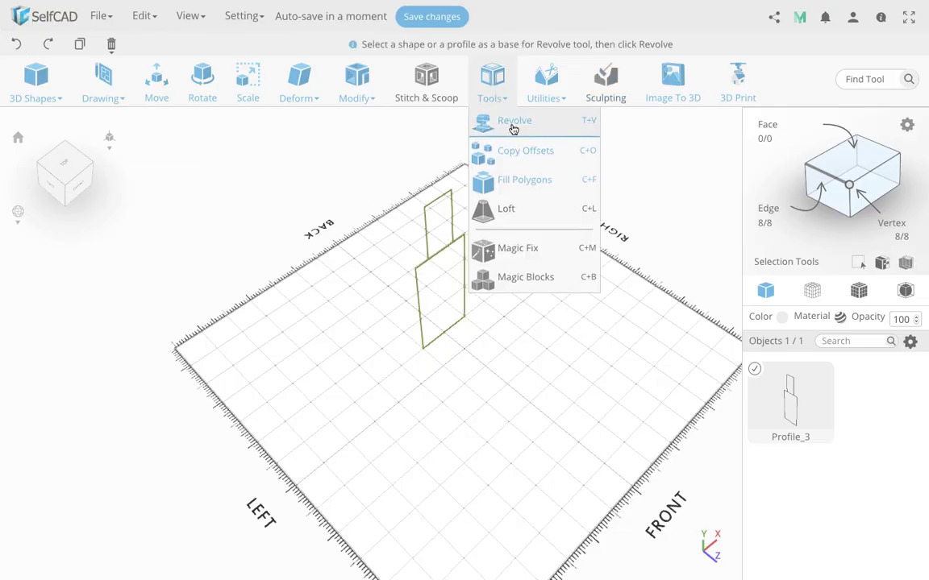
click(513, 123)
drag(446, 448, 477, 431)
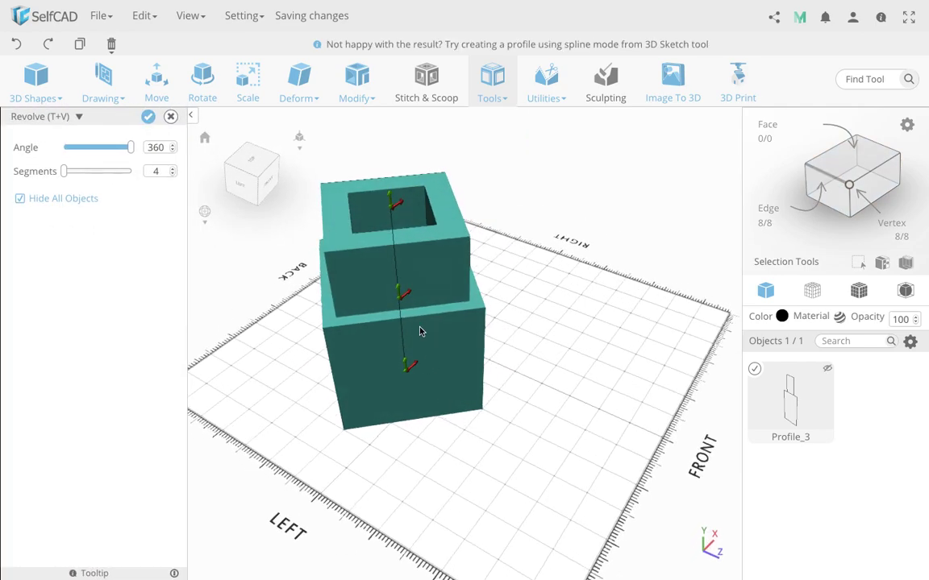
drag(409, 297, 443, 238)
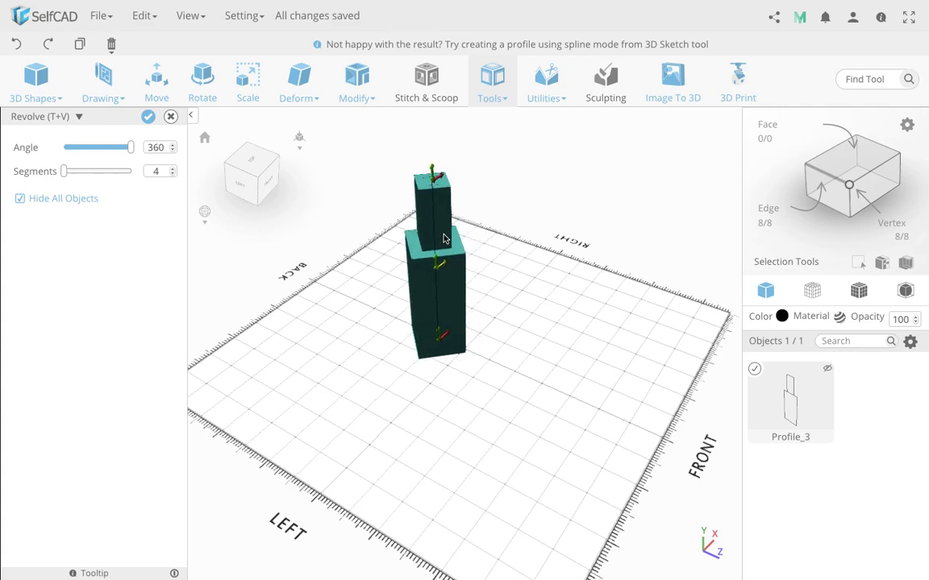
click(149, 119)
Step: Measure the width across the narrow body's lower side face and check its X, Y and Z dimensions with the Scale tool
drag(586, 327, 485, 381)
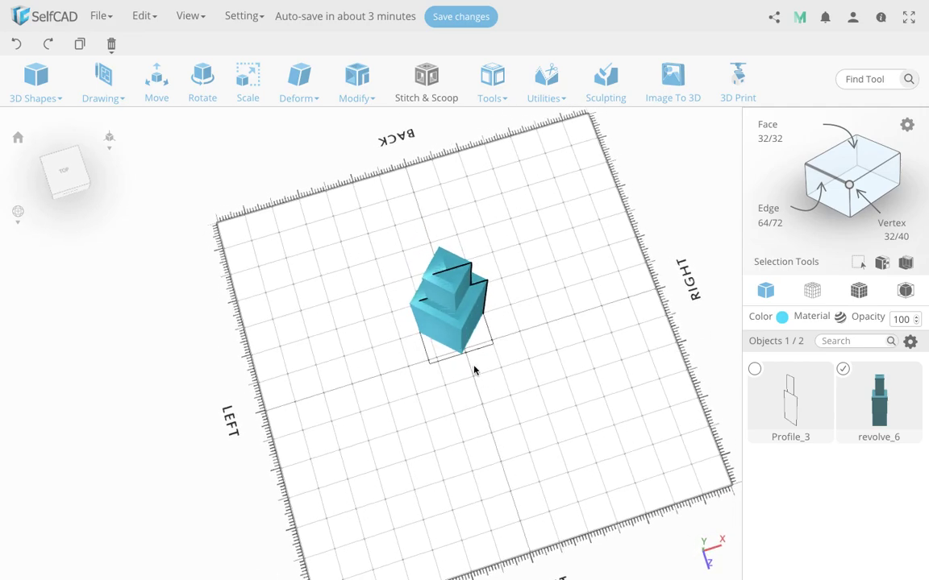
drag(505, 373, 451, 308)
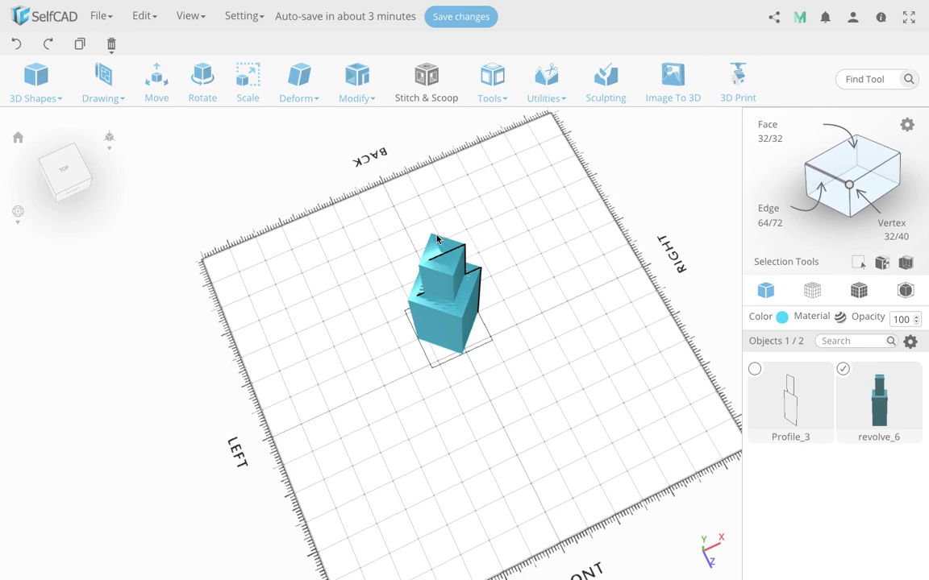
right_drag(505, 323, 472, 284)
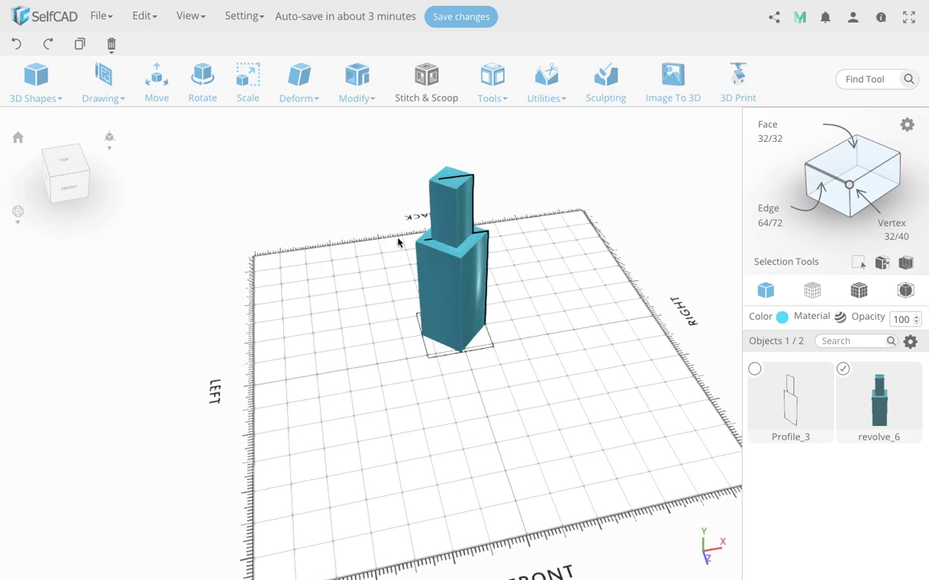
right_drag(403, 226, 539, 215)
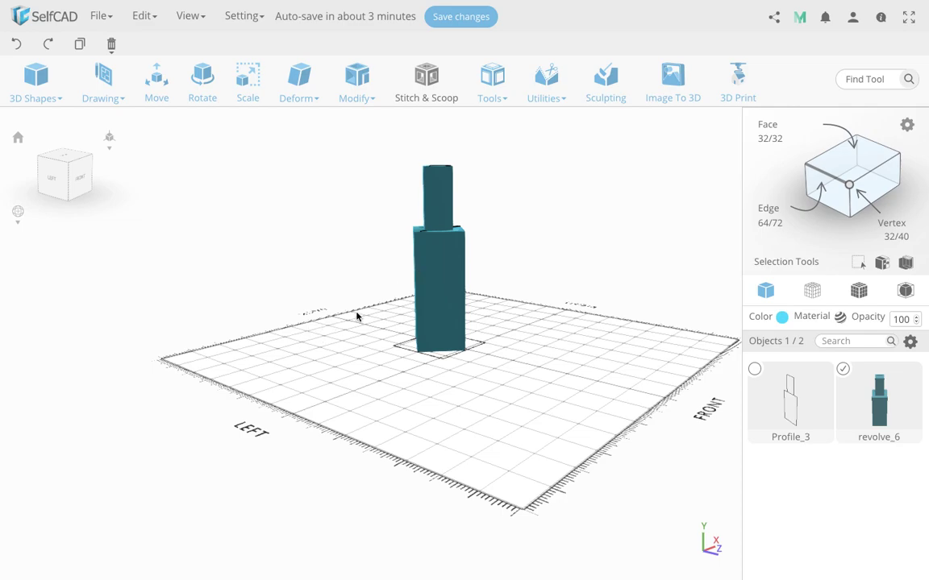
mouse_move(549, 91)
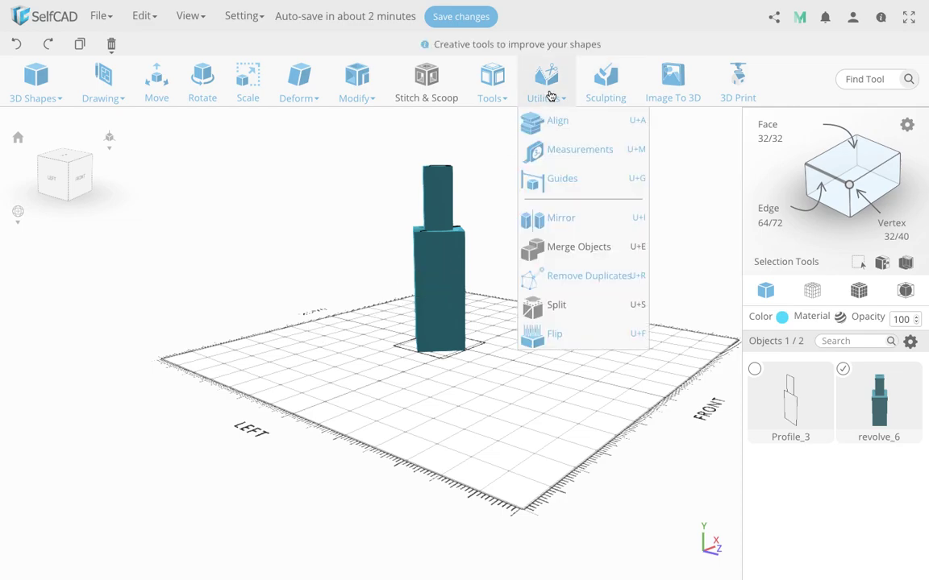
click(568, 147)
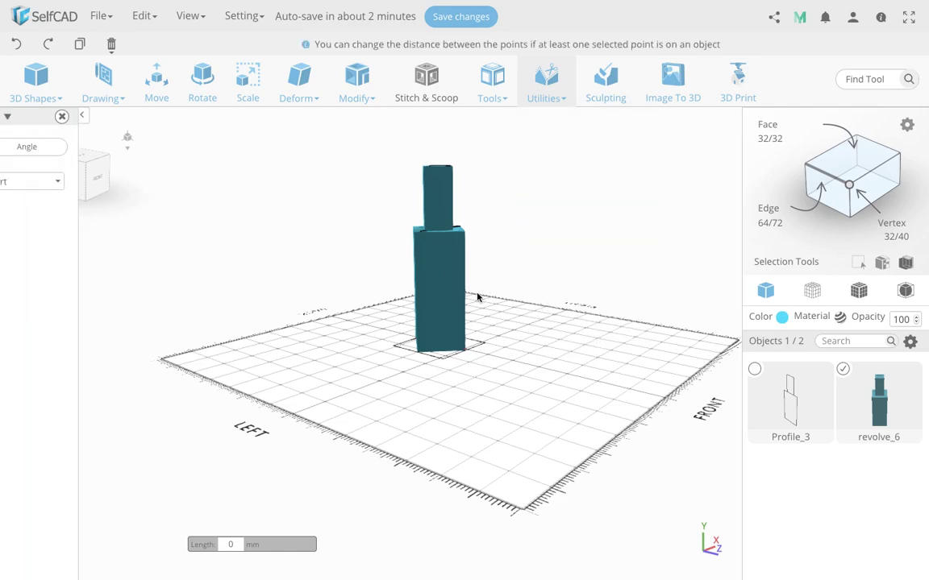
click(417, 295)
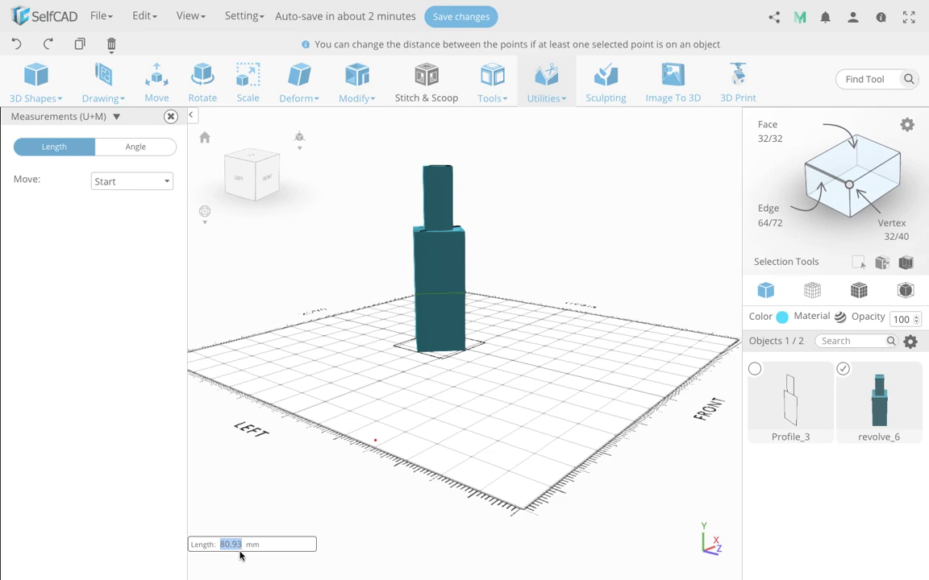
drag(402, 449, 483, 404)
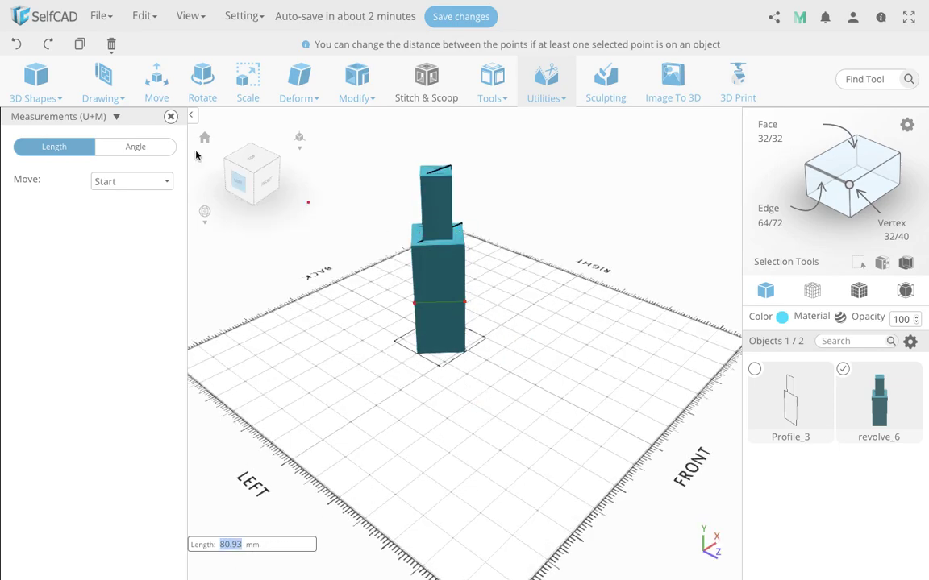
click(170, 117)
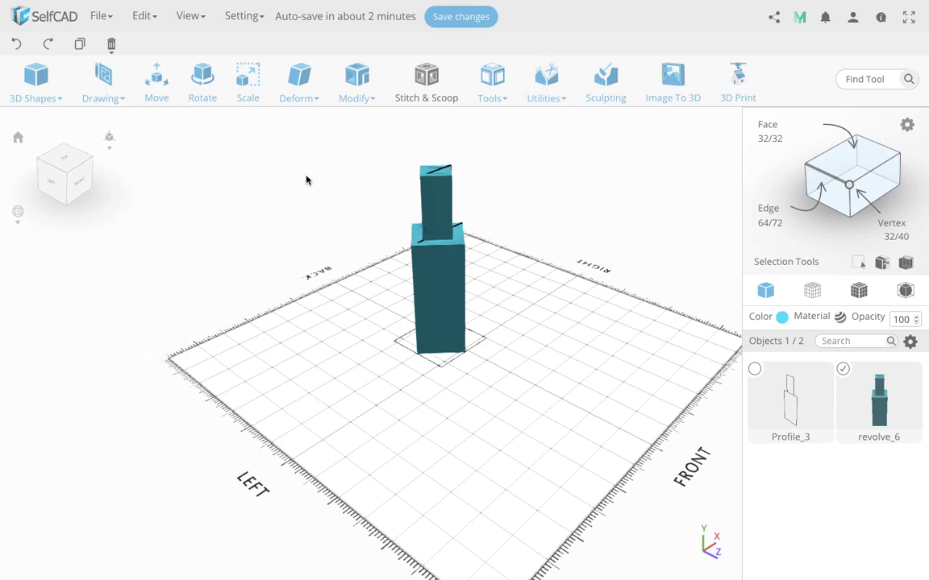
click(246, 81)
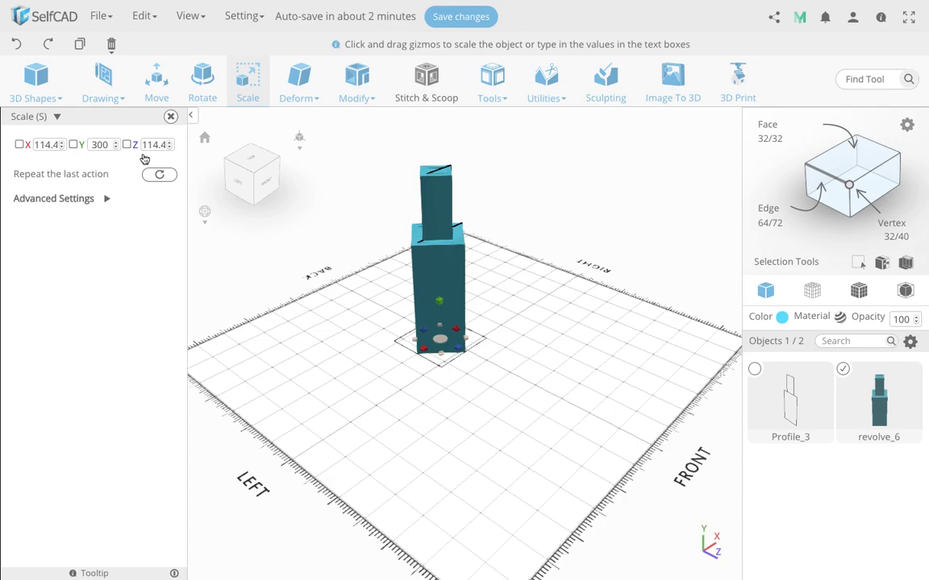
click(170, 117)
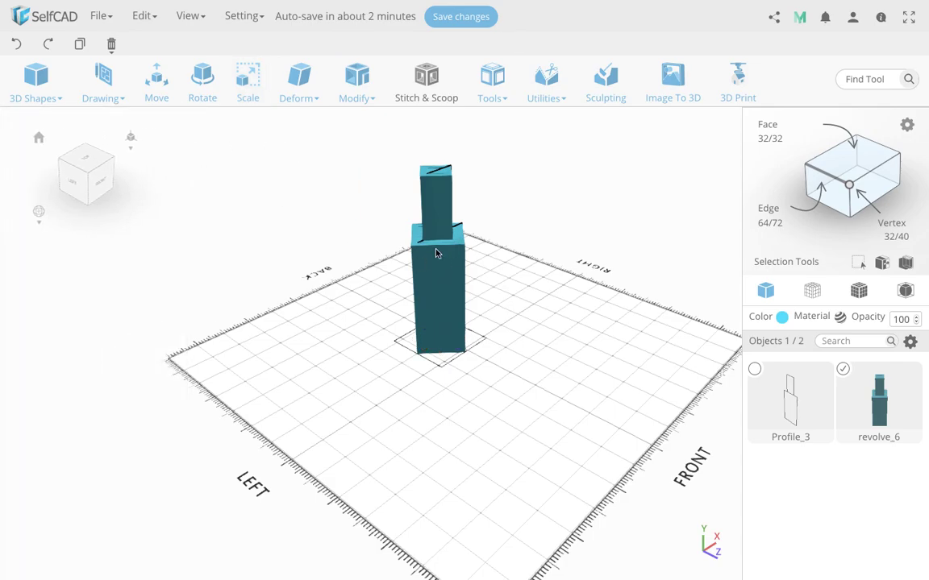
Step: Apply Magic Fix to the narrow stepped body with a tolerance of 180
drag(508, 267, 458, 283)
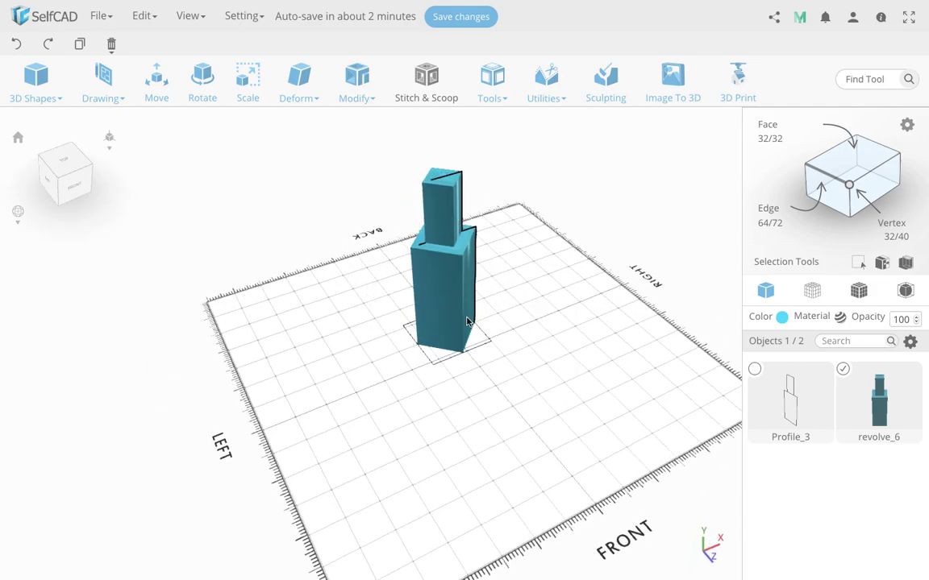
click(492, 87)
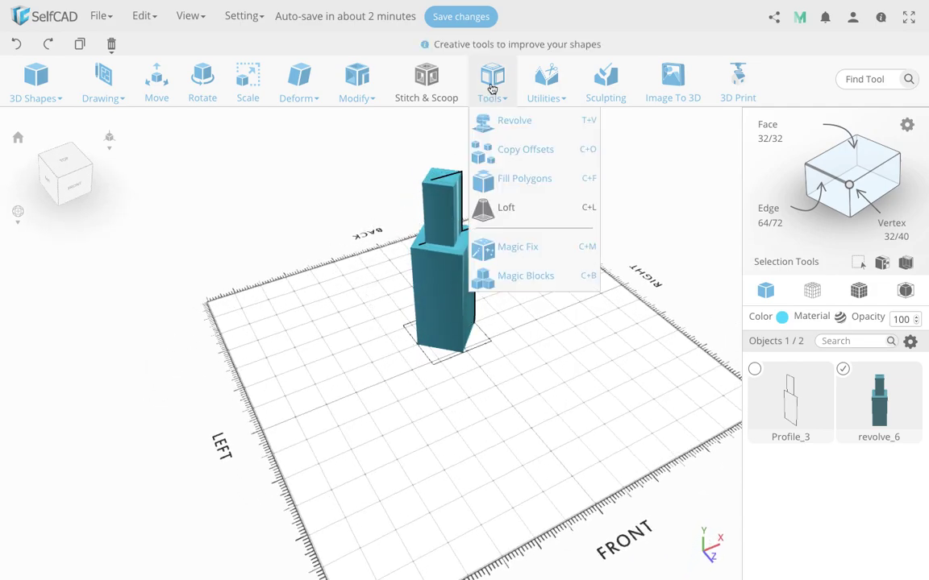
click(521, 248)
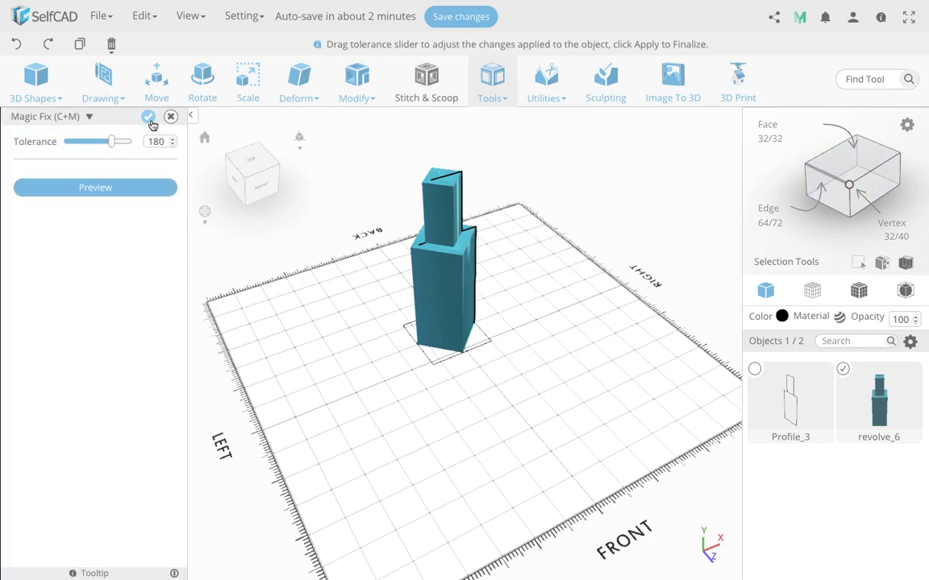
click(149, 117)
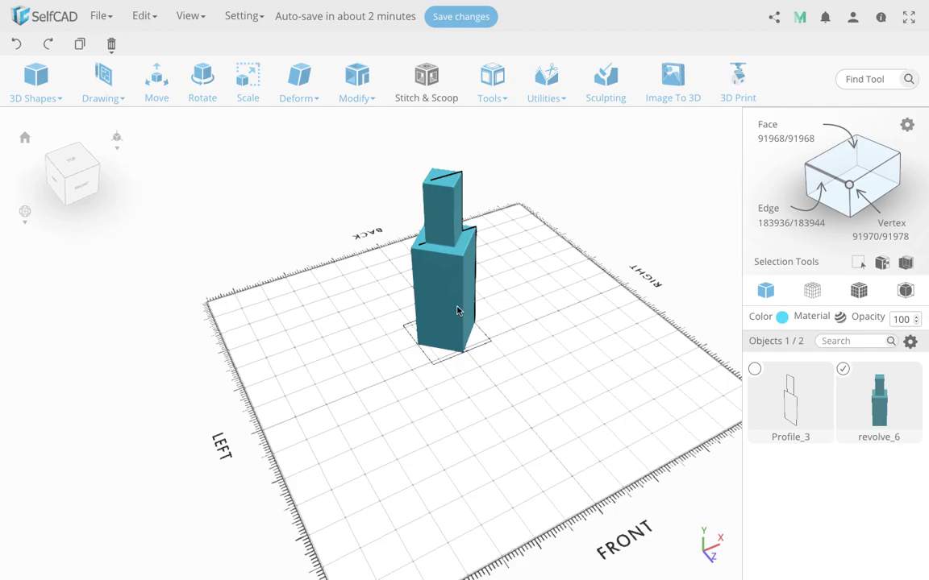
Step: Examine the fixed body's top face, ledge and outer walls from above and from the side
mouse_move(456, 346)
mouse_down()
mouse_move(454, 356)
mouse_move(448, 319)
mouse_move(479, 210)
mouse_move(450, 349)
mouse_up()
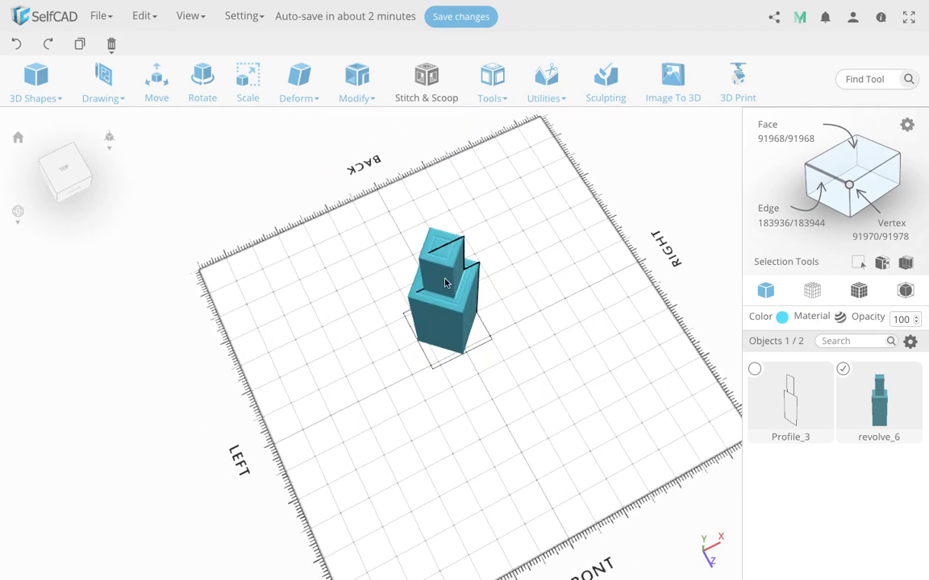
scroll(443, 273, up, 10)
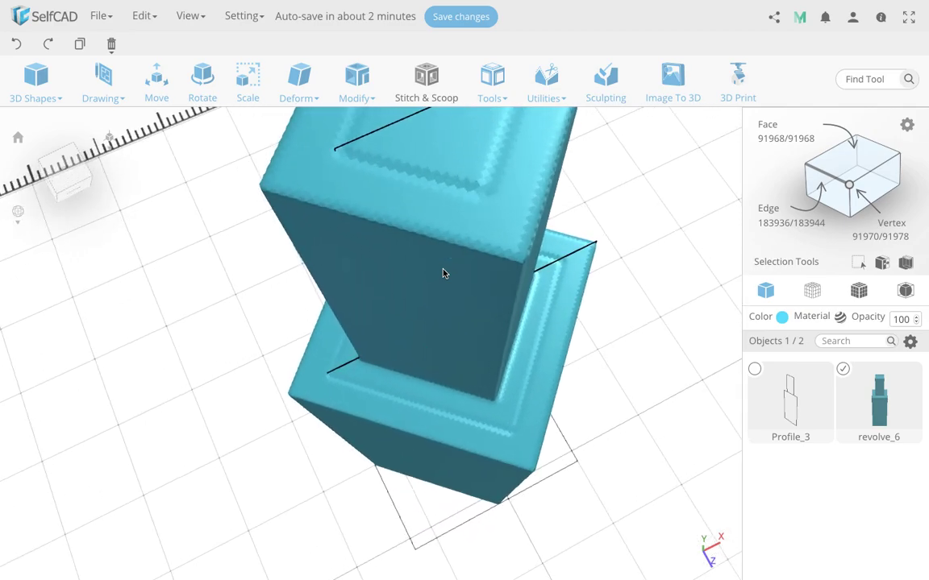
drag(443, 273, 484, 172)
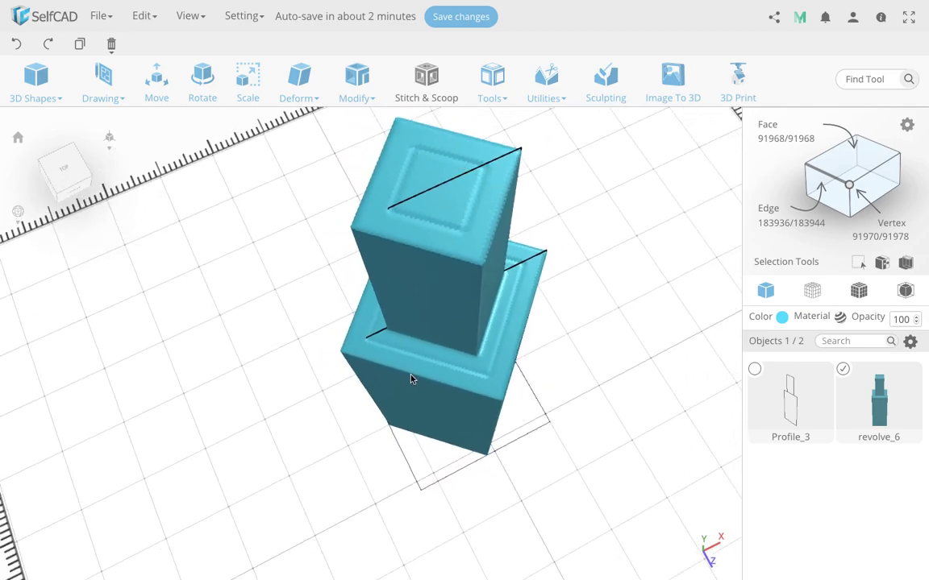
drag(476, 368, 464, 317)
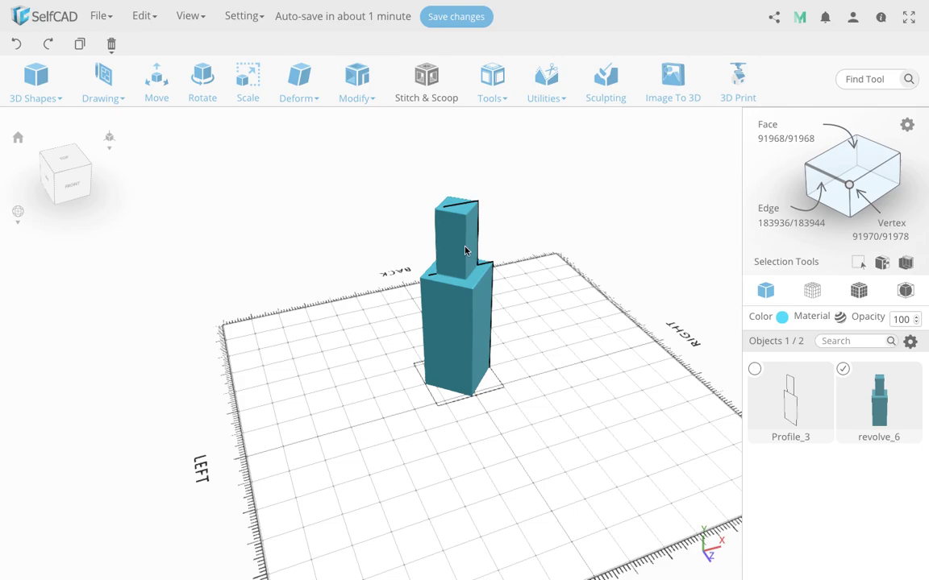
drag(465, 371, 465, 242)
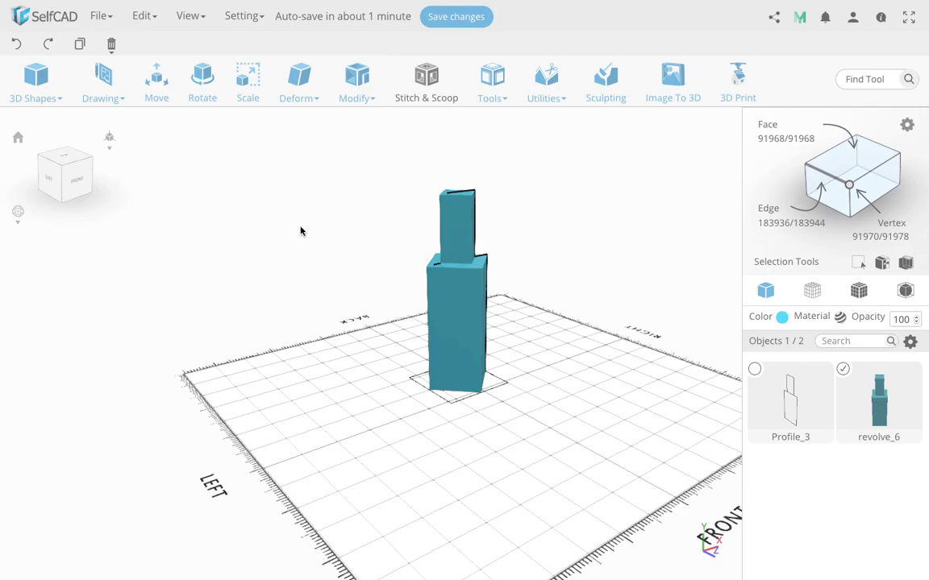
Step: Undo the Magic Fix and the narrow revolve, and revolve the profile 360 degrees with 4 segments about an axis tilted toward the profile's upper part
click(16, 47)
click(15, 47)
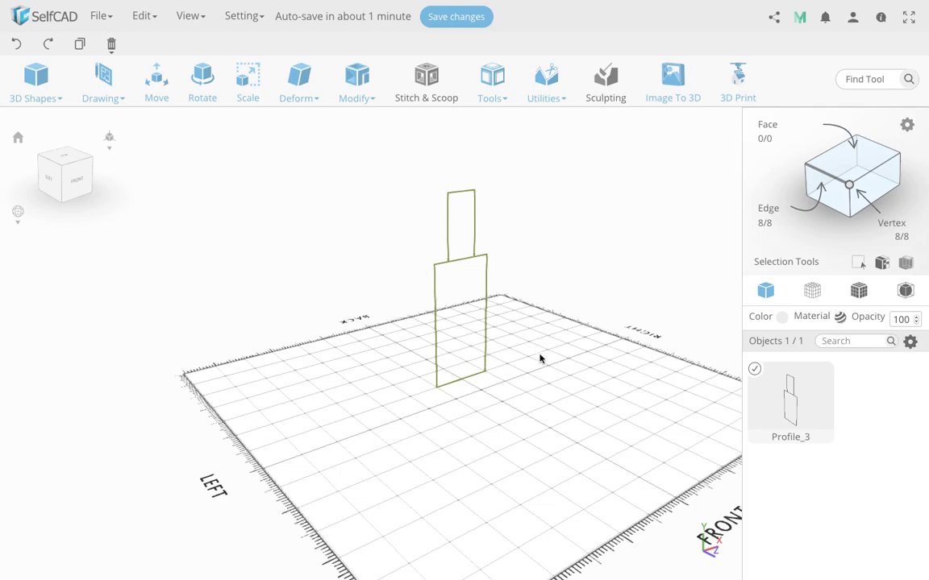
click(499, 86)
click(510, 120)
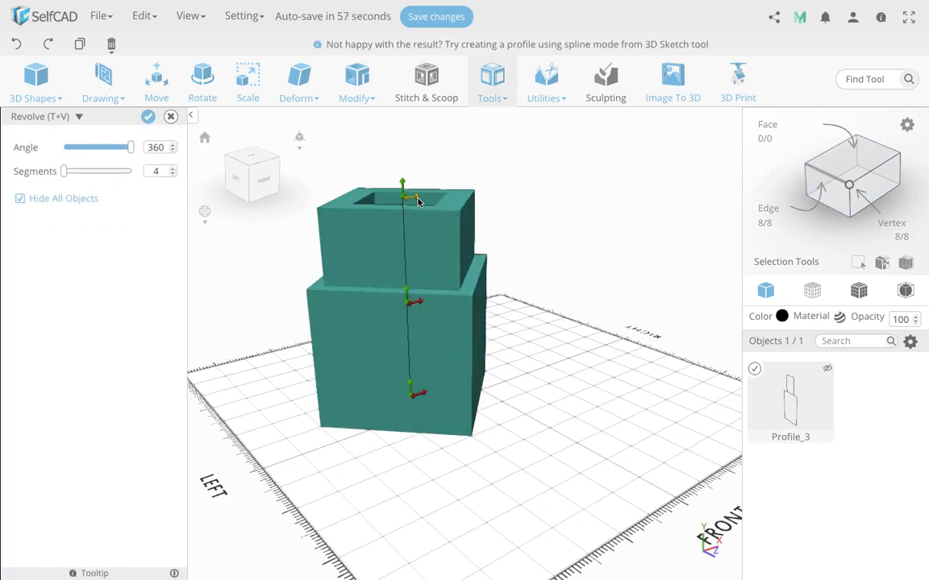
drag(417, 202, 467, 192)
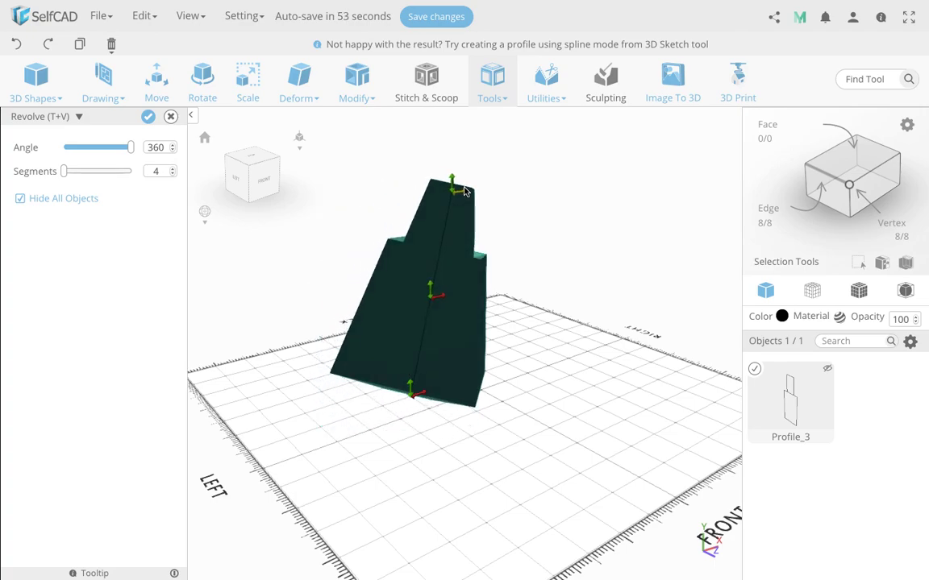
drag(568, 348, 350, 345)
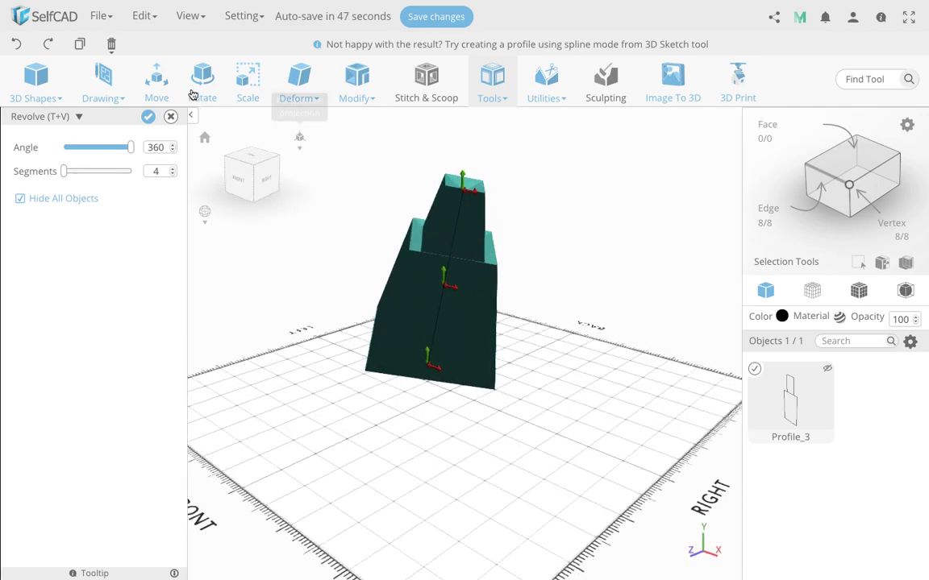
click(147, 117)
Step: Examine the tilted-axis body's sloping walls and open upper edges from several sides
drag(522, 315, 574, 226)
drag(447, 399, 463, 341)
drag(451, 215, 442, 233)
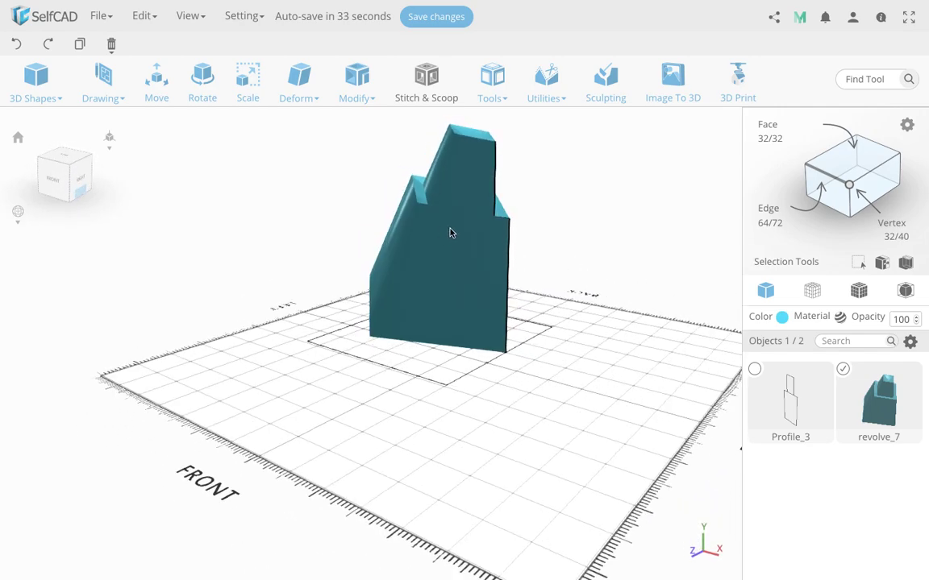